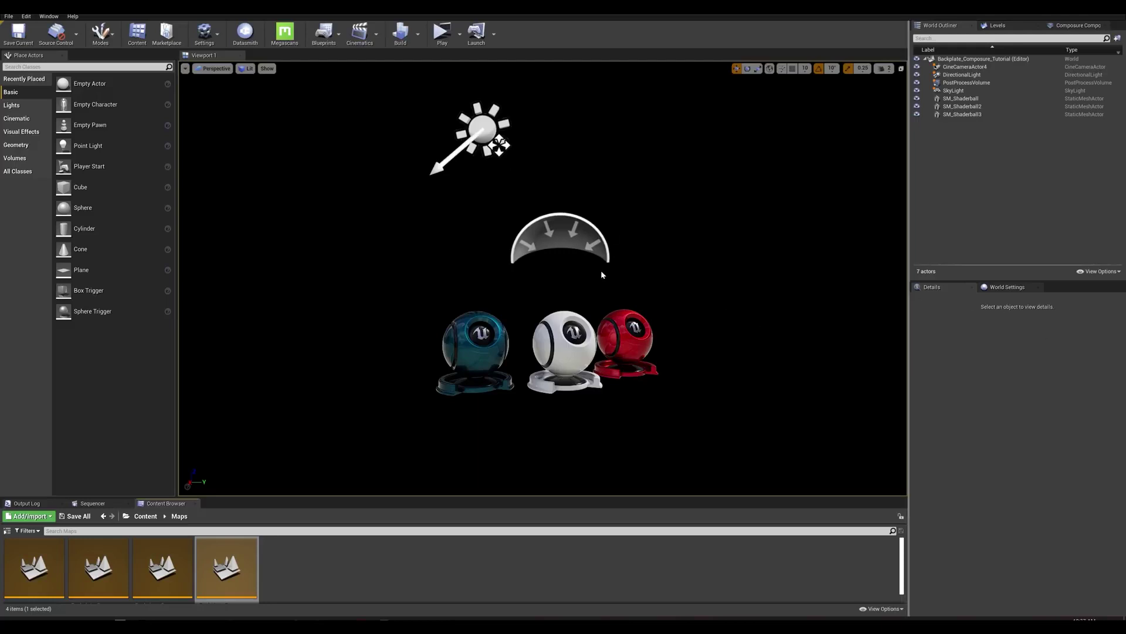
Search the project's plugins for "composure"
left_click(586, 251)
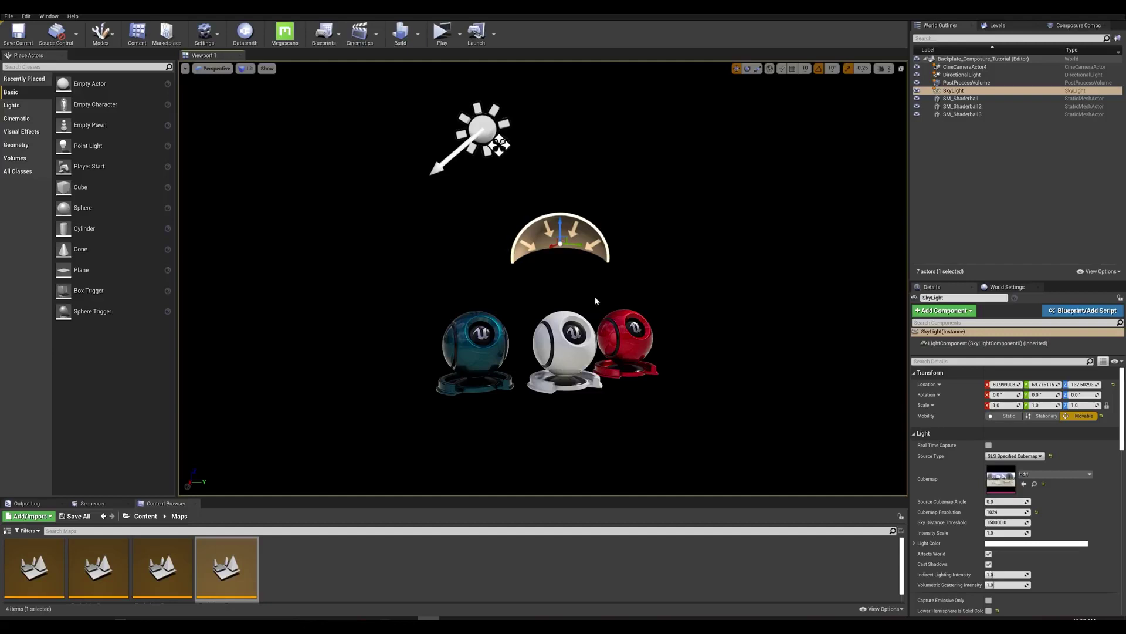
left_click(206, 34)
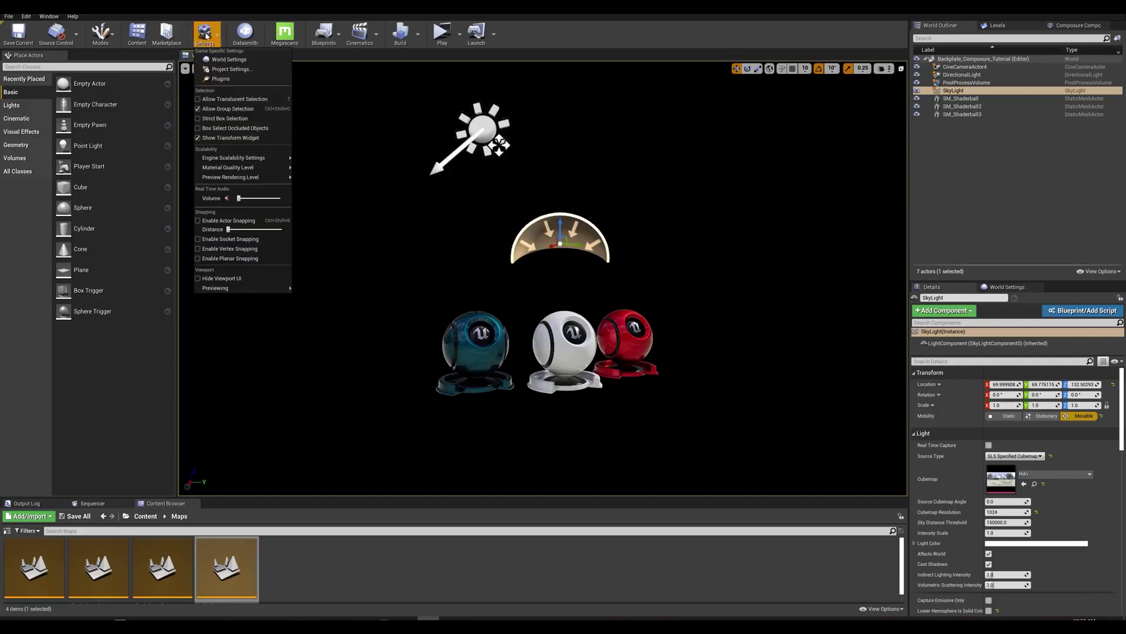
left_click(220, 78)
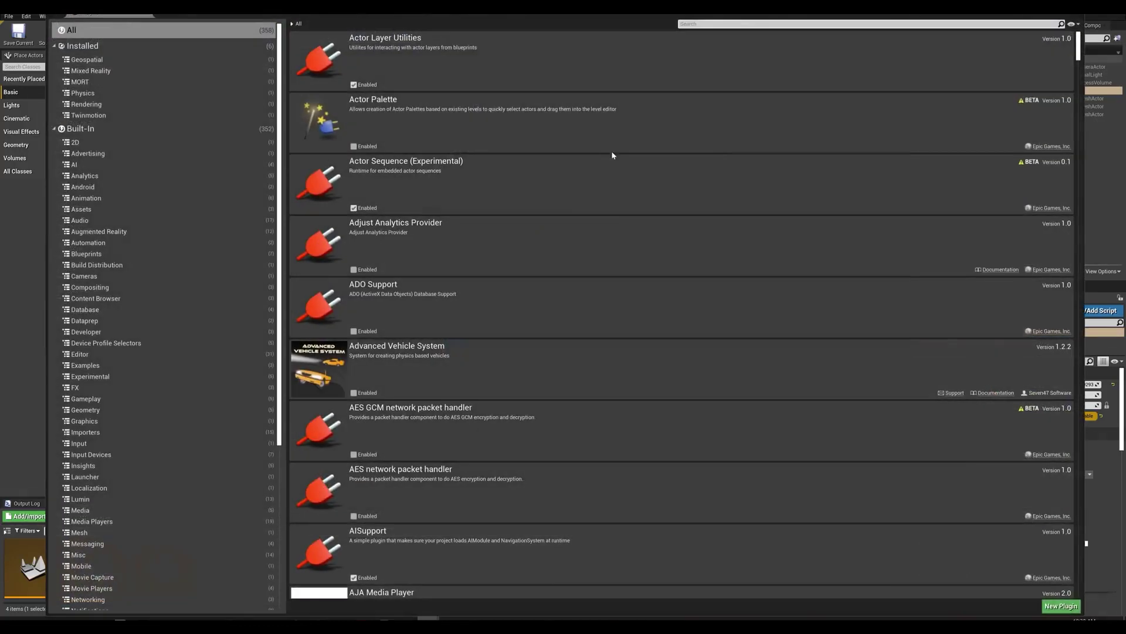
type("composur")
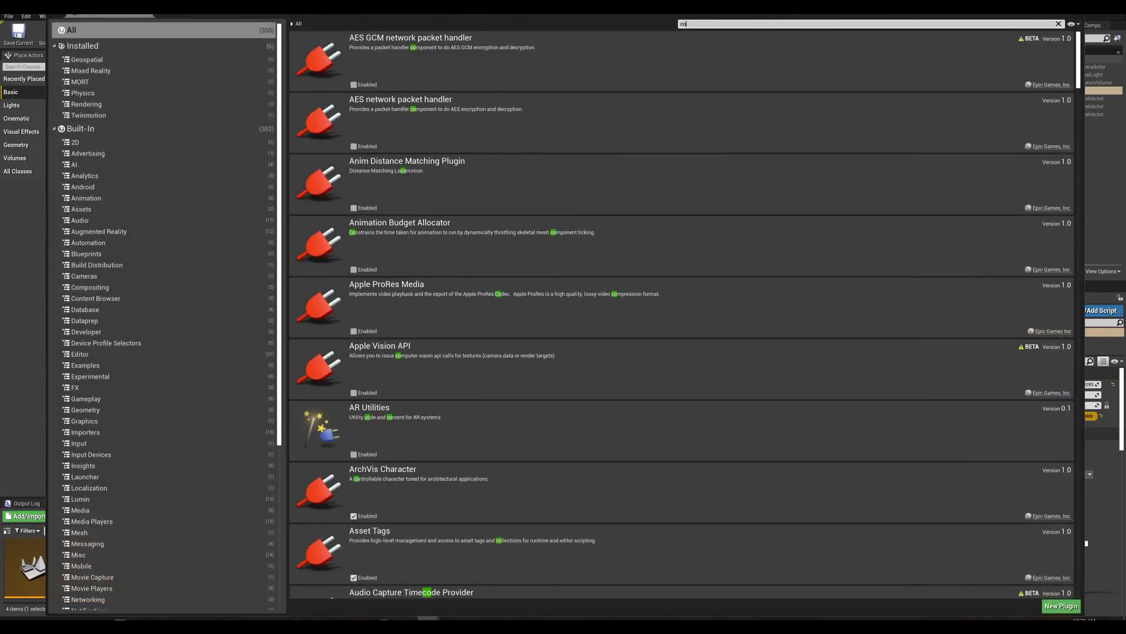
type("e")
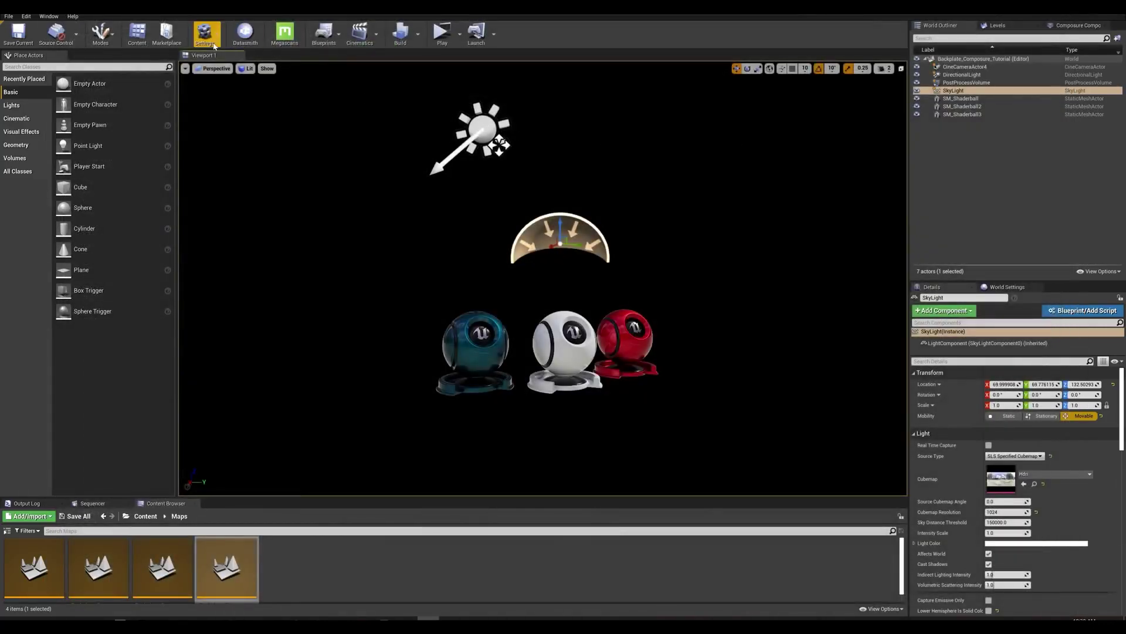
In the project settings, set alpha channel support in post processing to Linear color space only
left_click(214, 45)
left_click(241, 73)
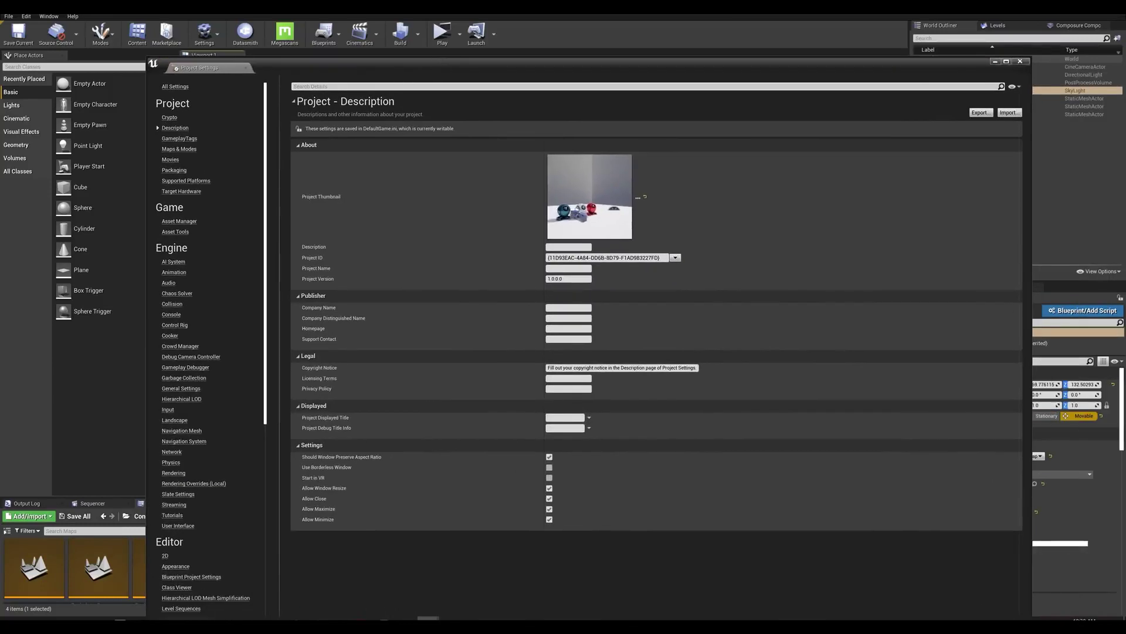
left_click(646, 86)
type("alpha")
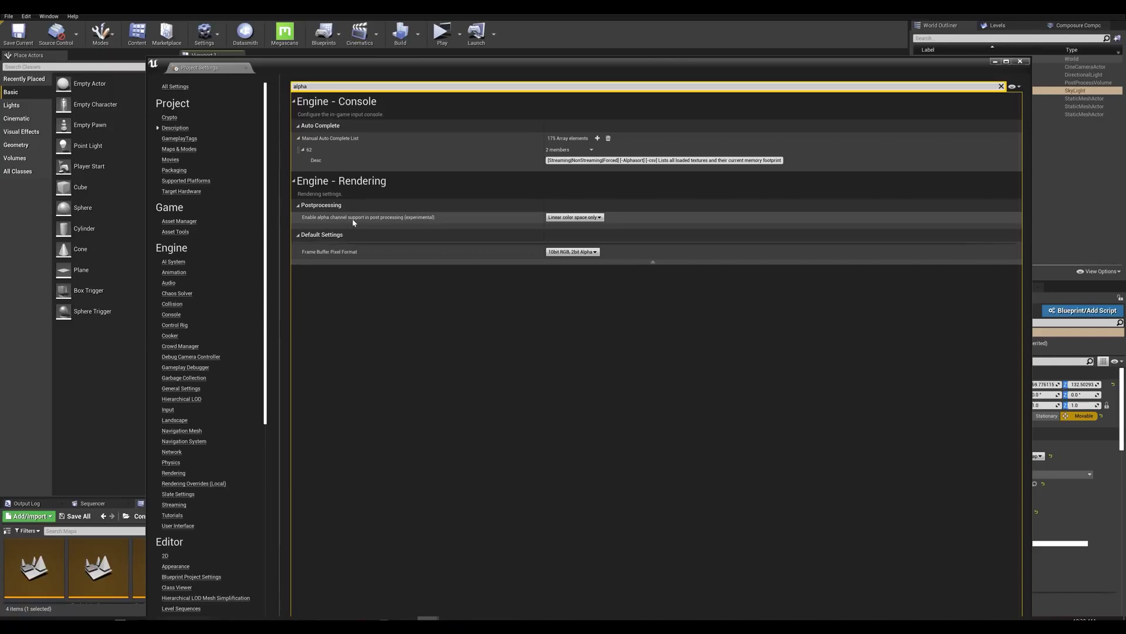
left_click(572, 218)
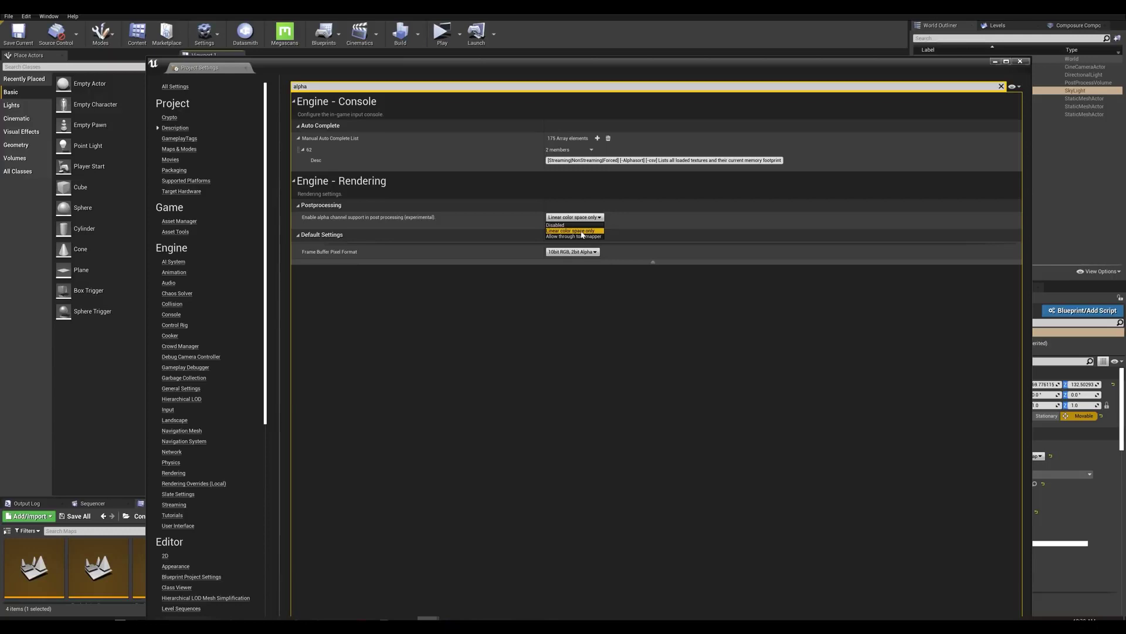
left_click(581, 231)
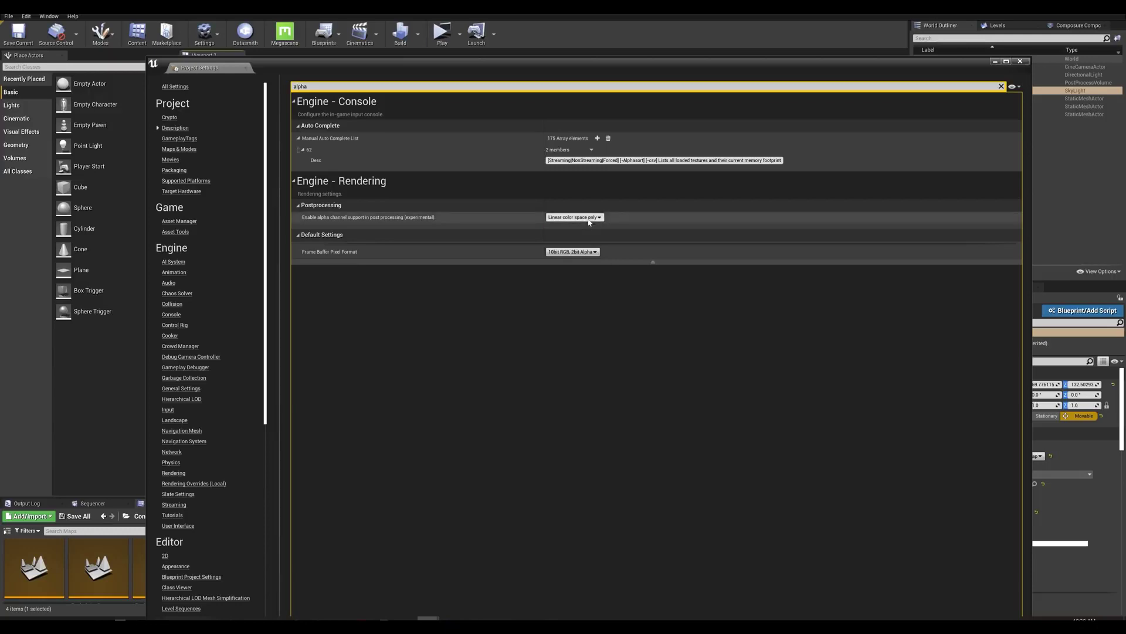
left_click_drag(667, 70, 628, 15)
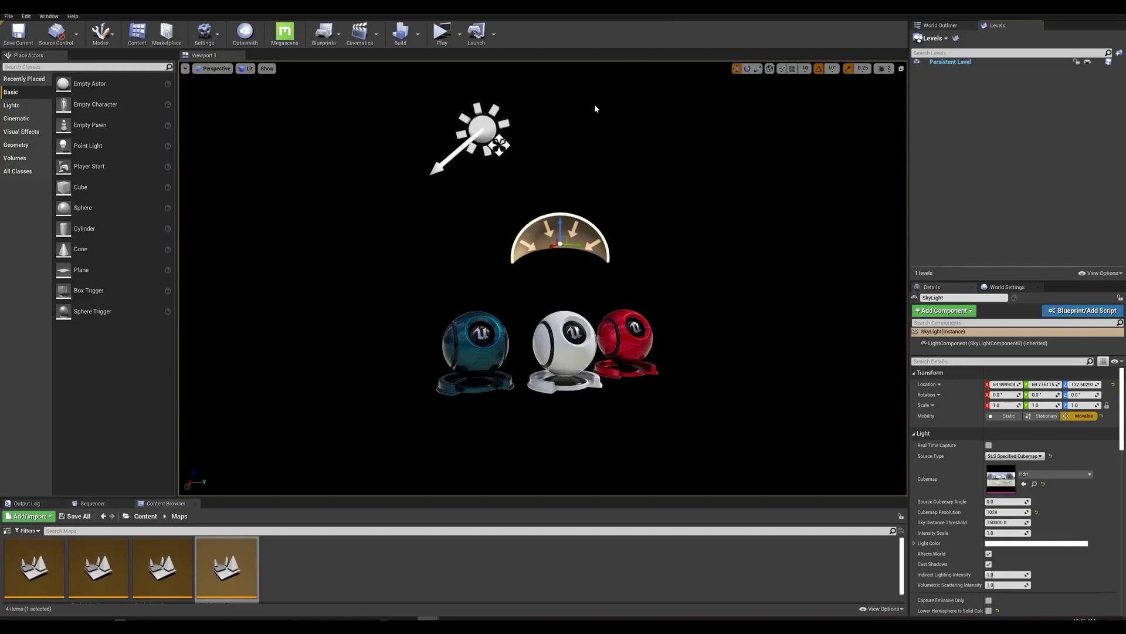
Show the Composure Compositing outliner and create a new comp in it from the Empty Comp Shot class
left_click(46, 17)
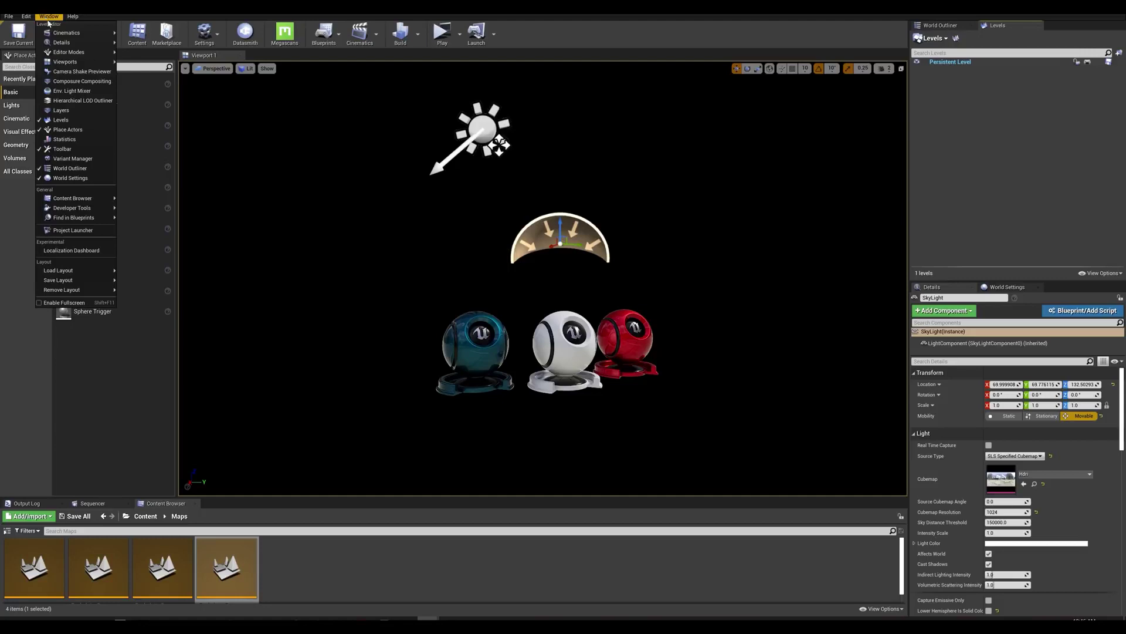
left_click(81, 81)
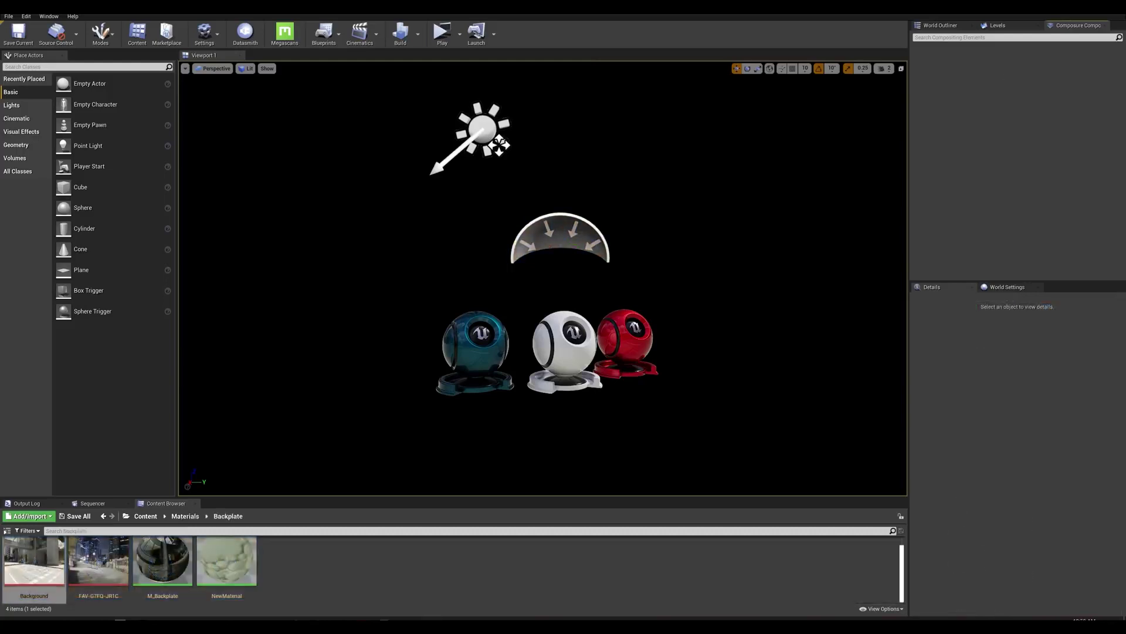
right_click(981, 95)
left_click(1002, 104)
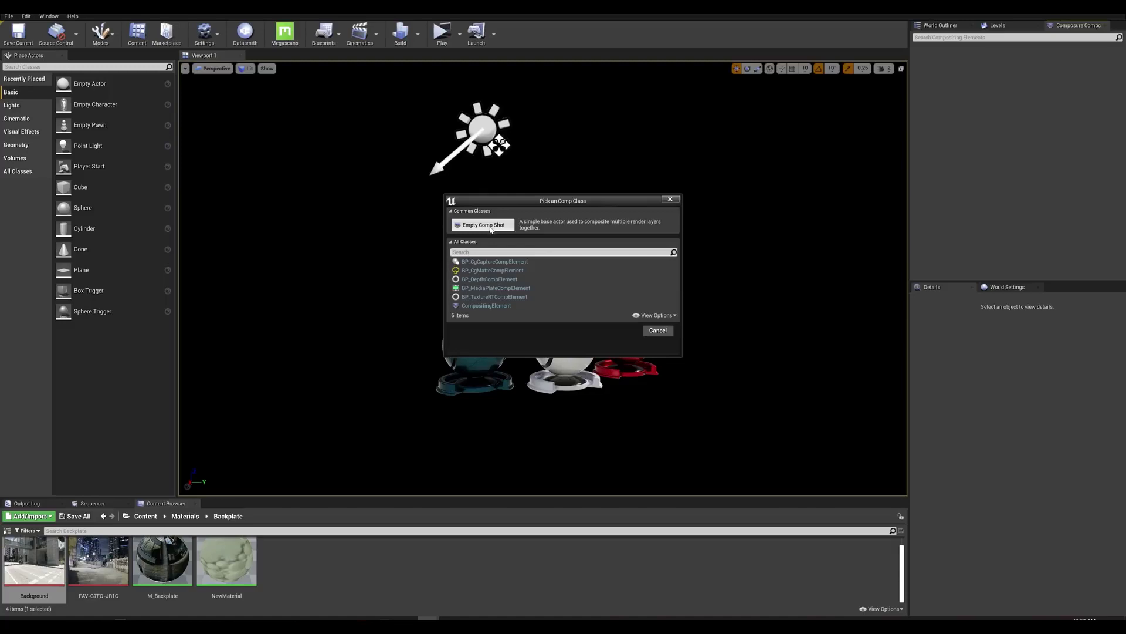
left_click(484, 225)
left_click(990, 95)
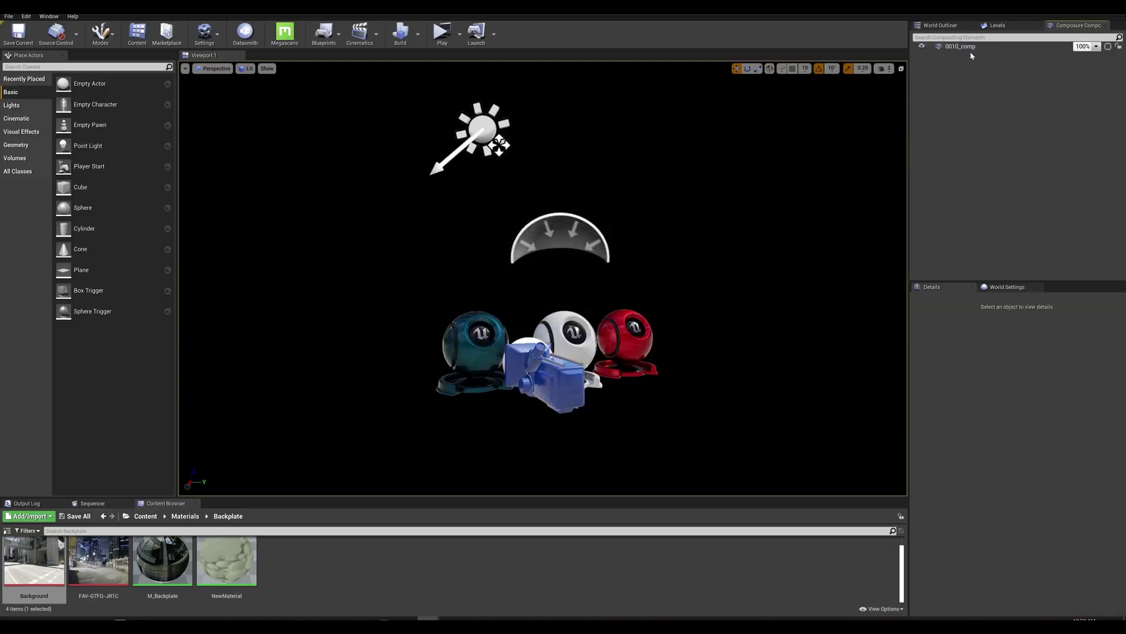
Add a Media Plate layer element to the 0010_comp comp
left_click(967, 48)
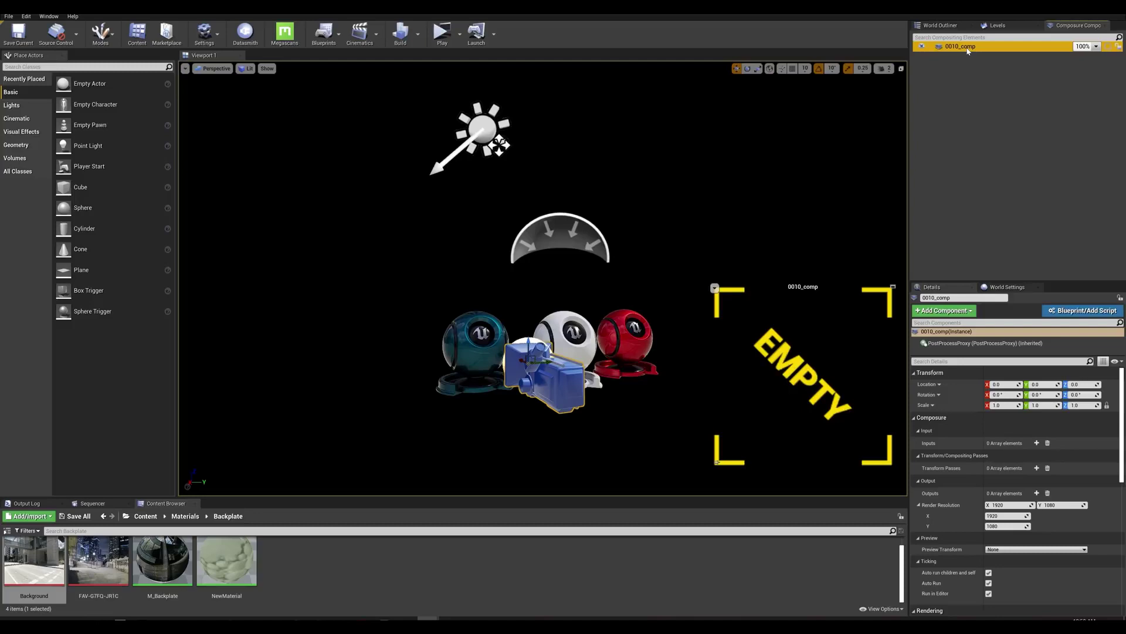
right_click(960, 48)
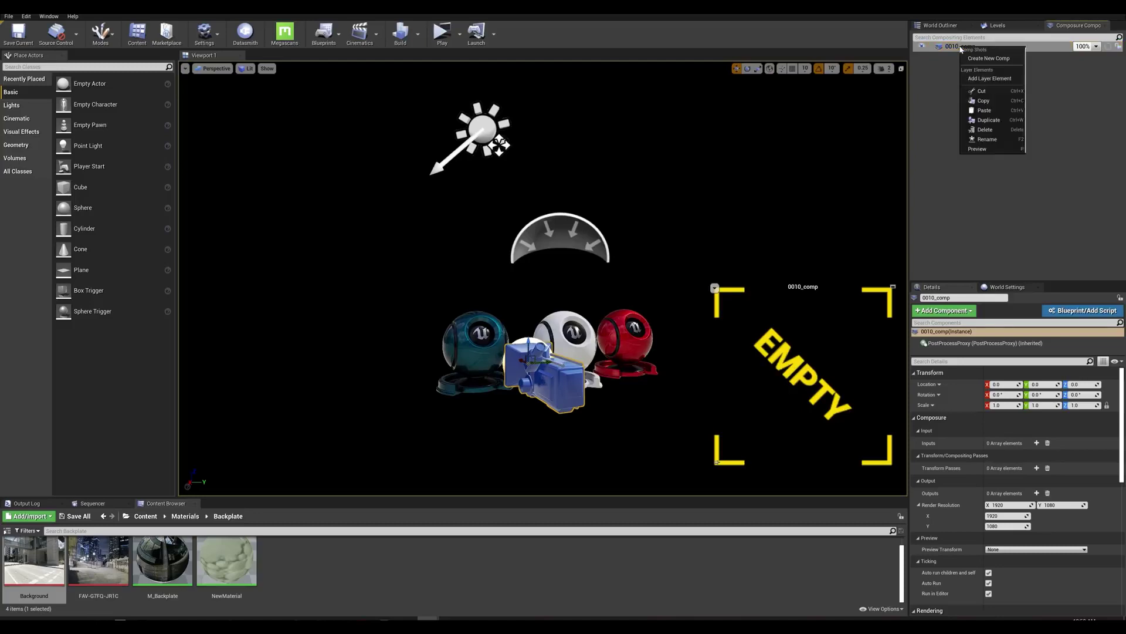
left_click(993, 79)
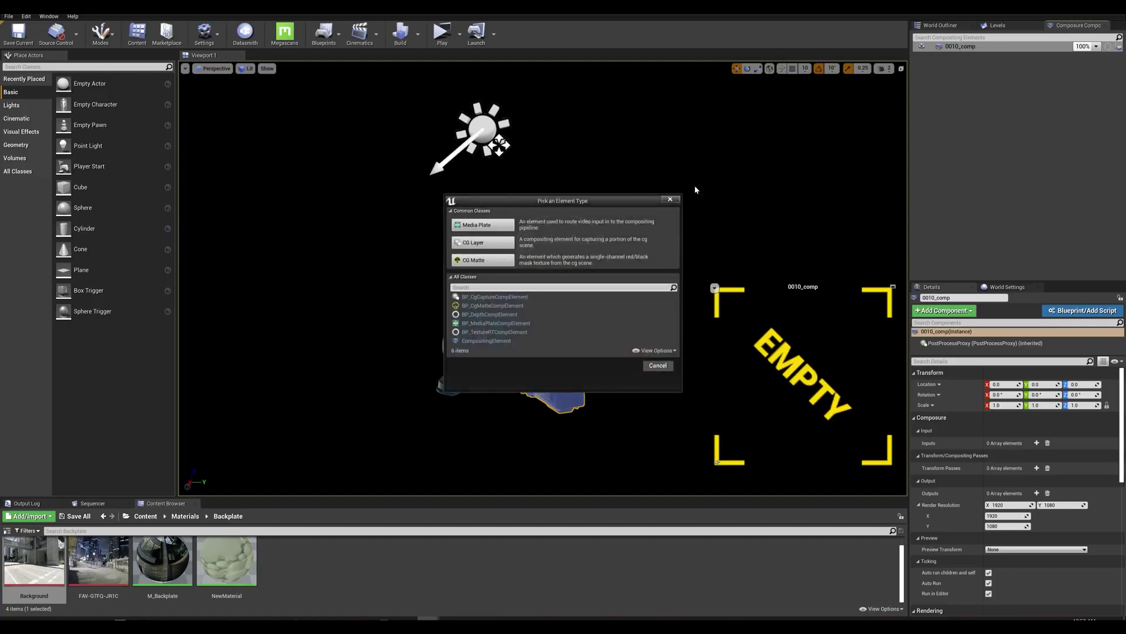
left_click(485, 227)
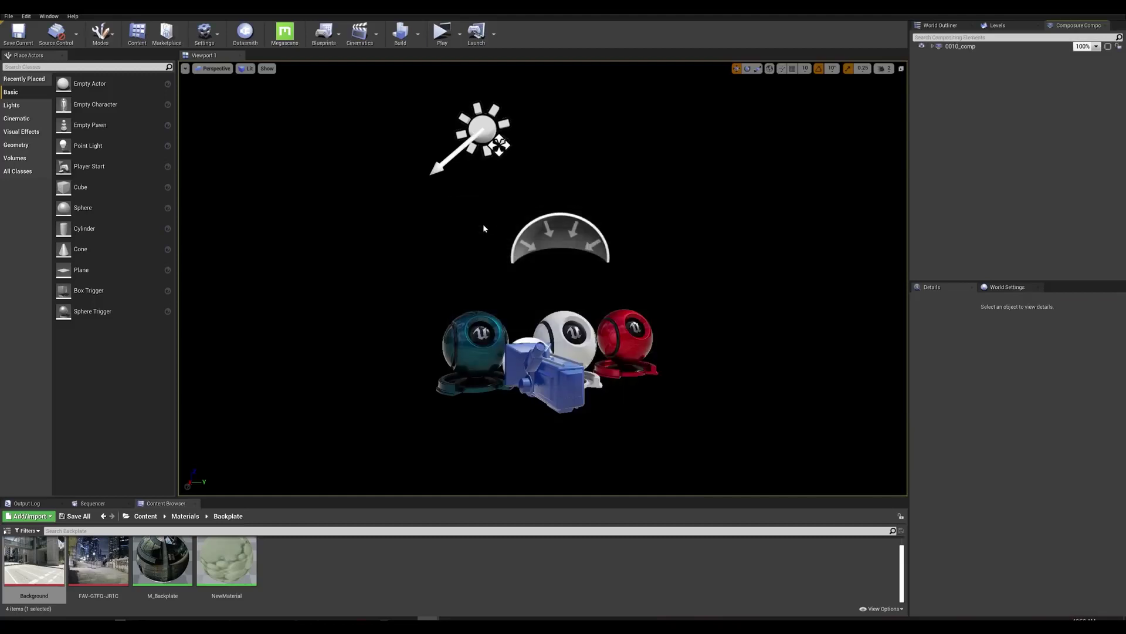
Change the media plate's MediaSource input to Texture Input and assign the Background texture to it
left_click(933, 46)
left_click(966, 57)
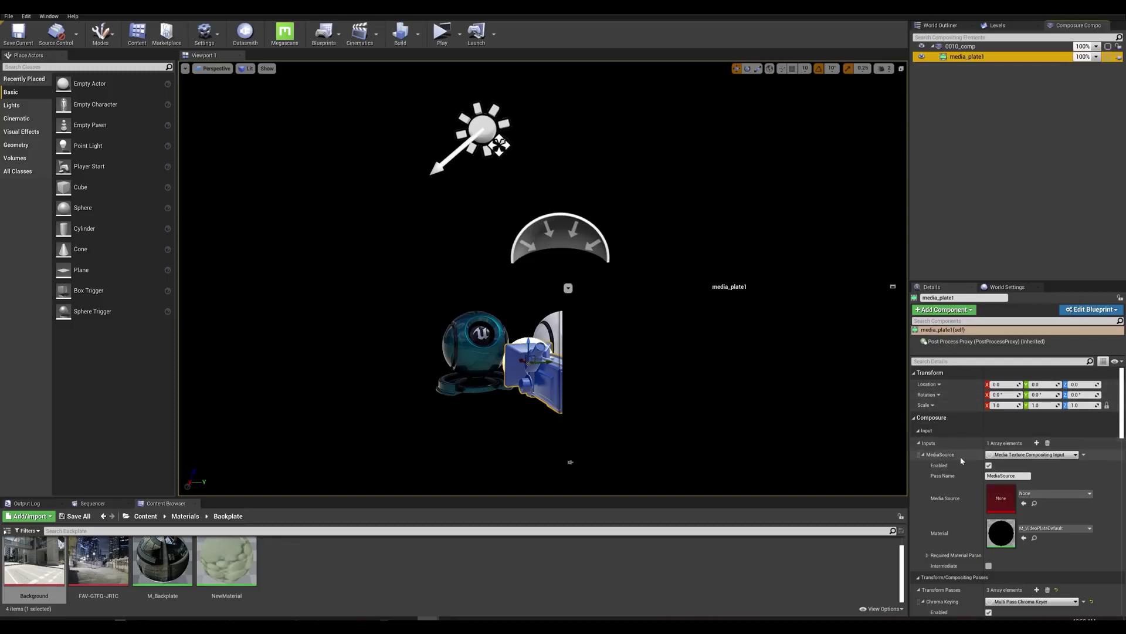
scroll(988, 414, "down", 3)
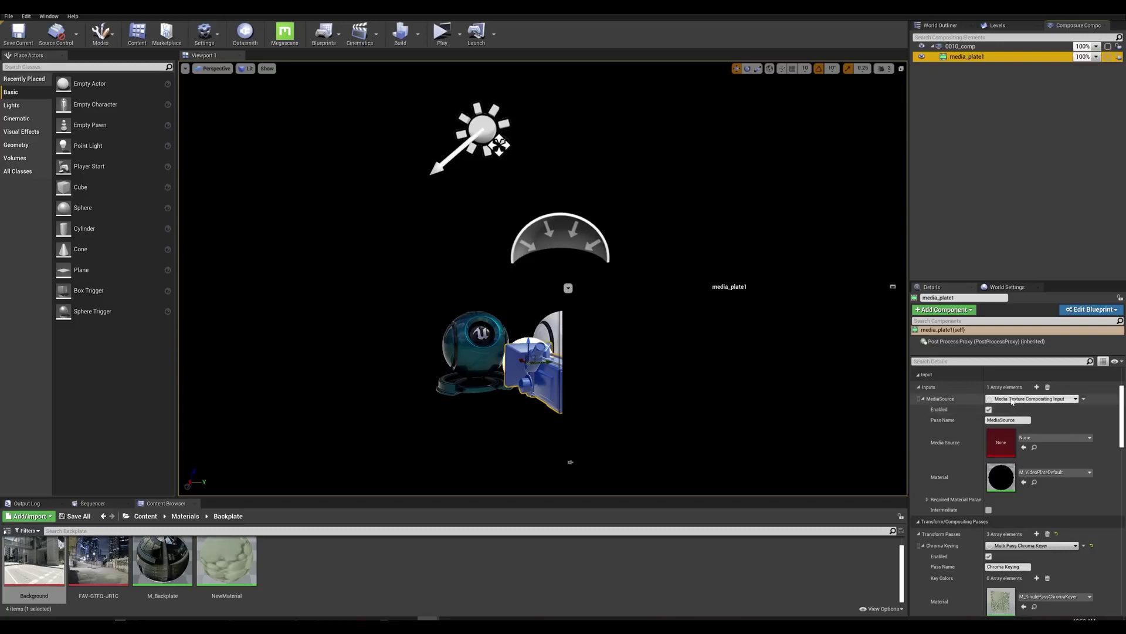
left_click(1016, 400)
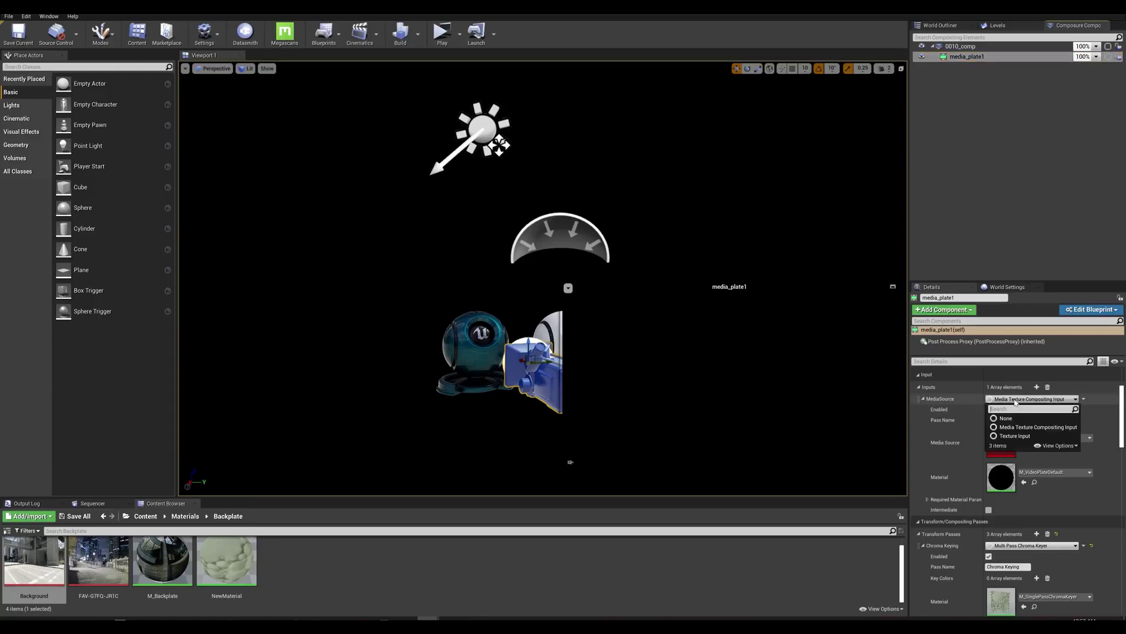
left_click(1013, 435)
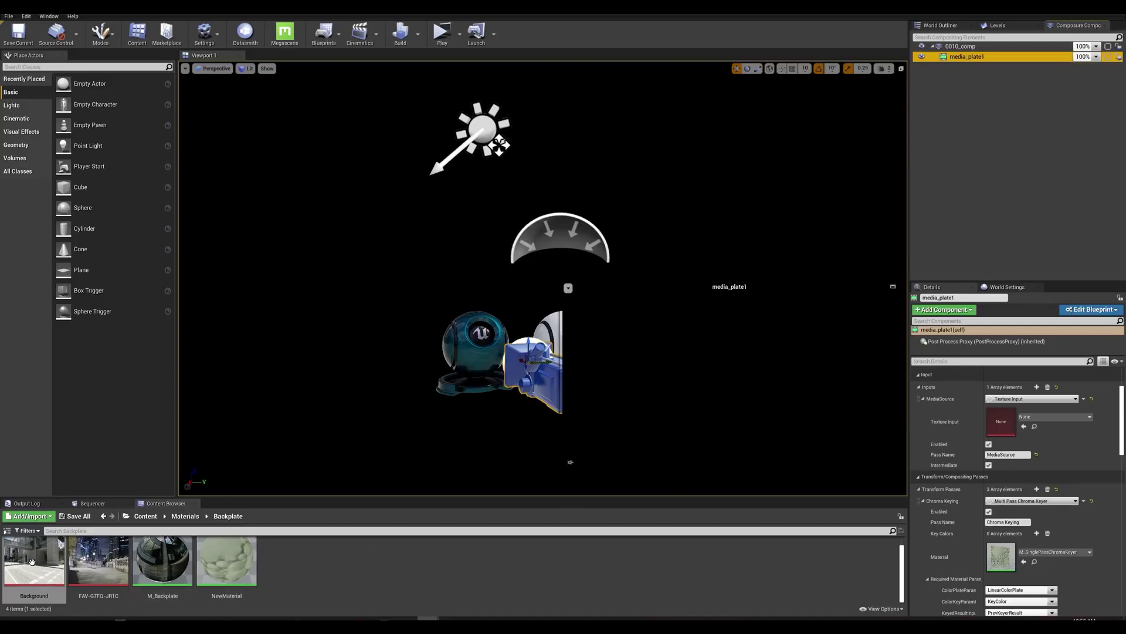
left_click_drag(31, 561, 1002, 421)
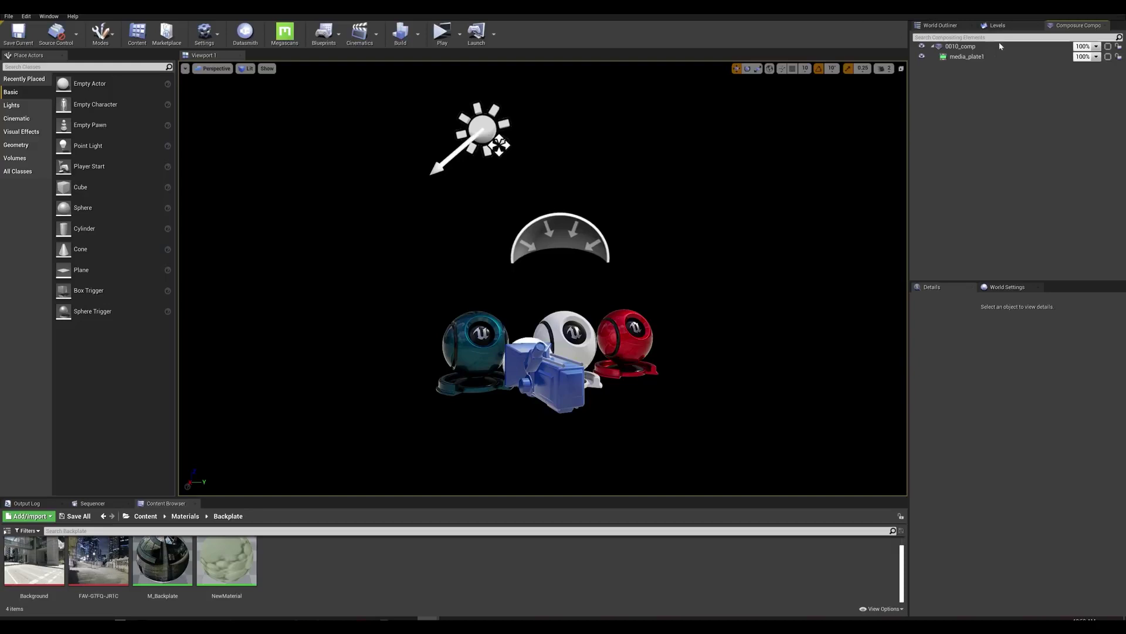
Add a CG Layer element to 0010_comp and name it FG
right_click(966, 47)
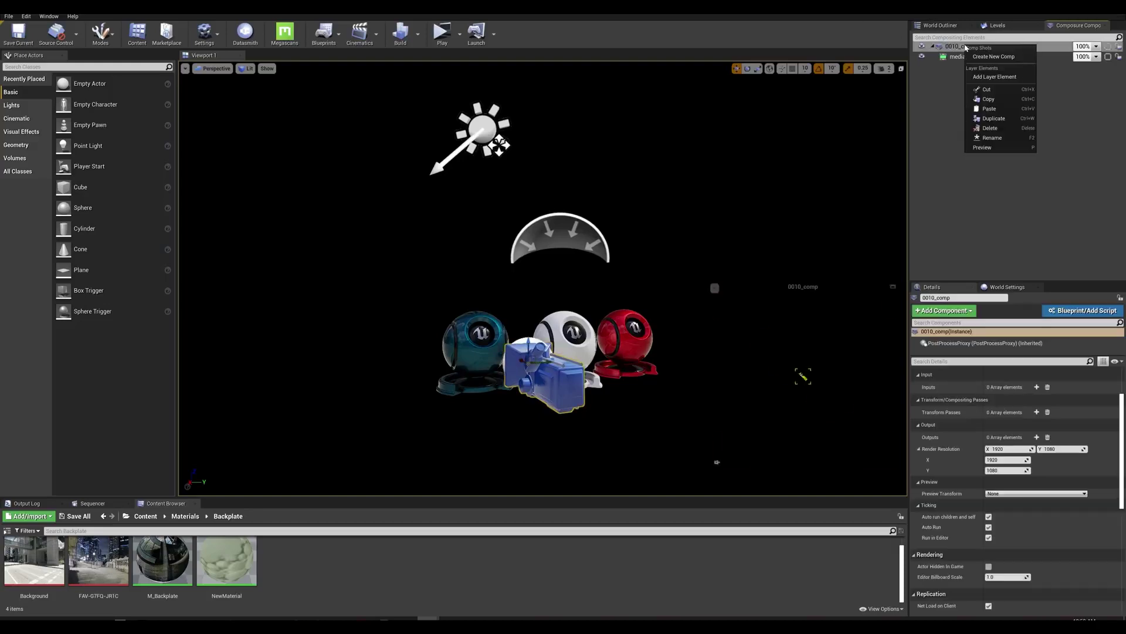
left_click(996, 77)
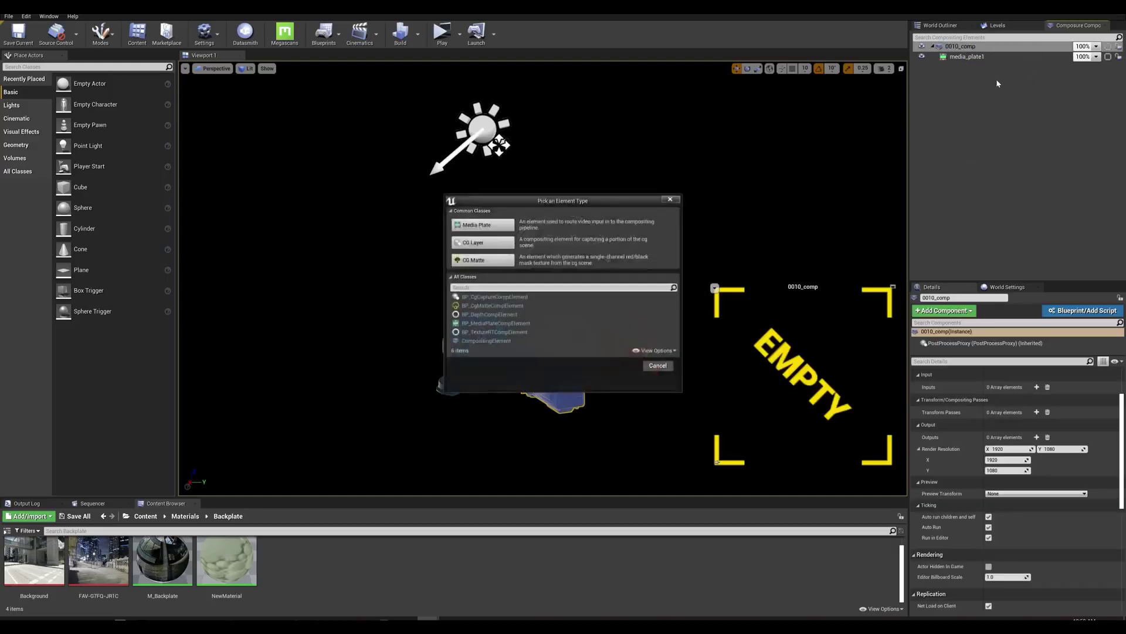
left_click(488, 248)
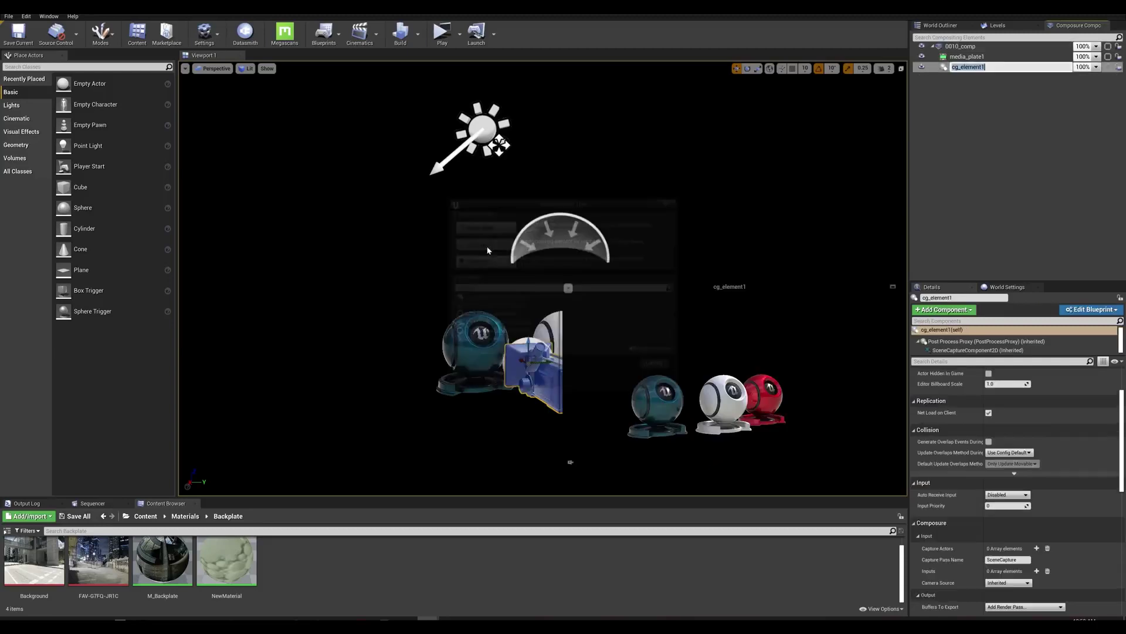
type("F")
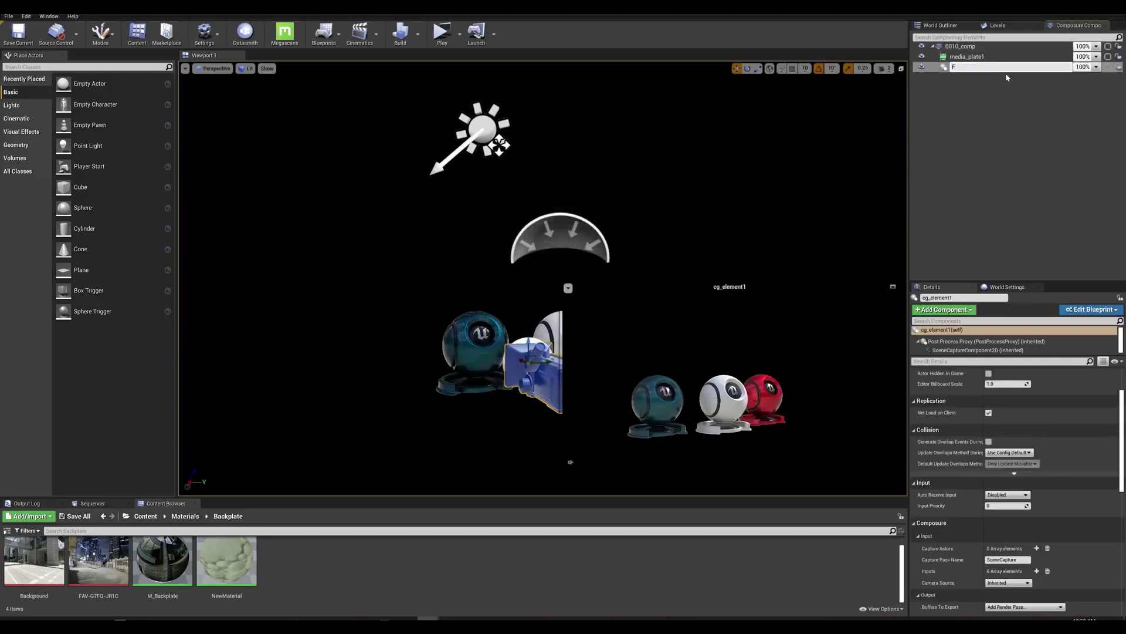
type("G")
left_click(994, 93)
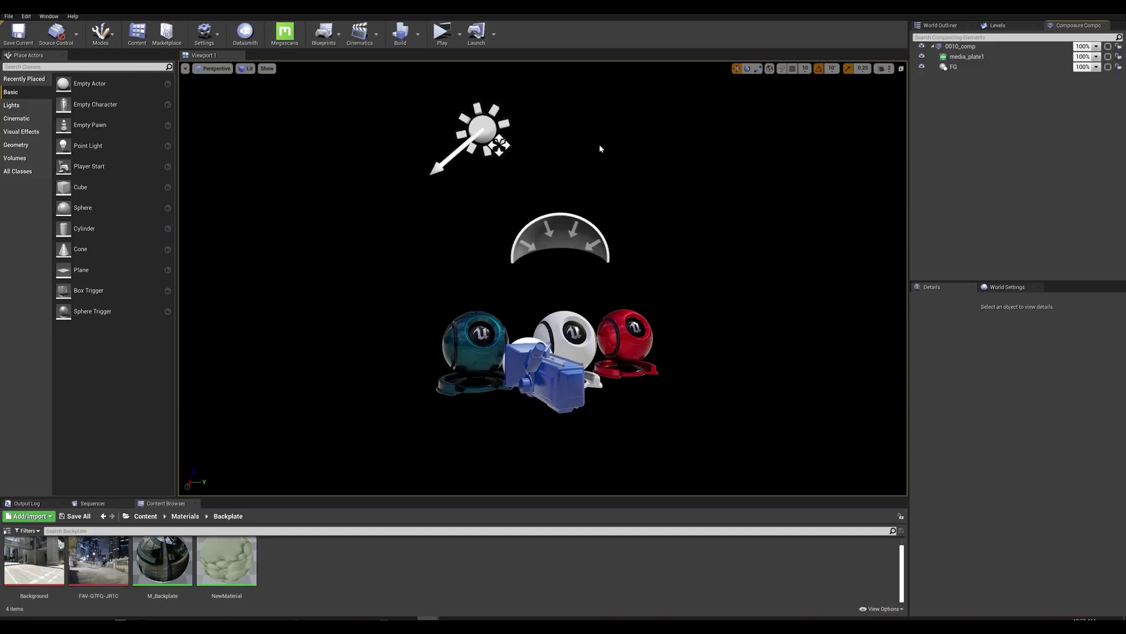
Show the level's layers and put the three shader balls in a new layer named FG
left_click(48, 16)
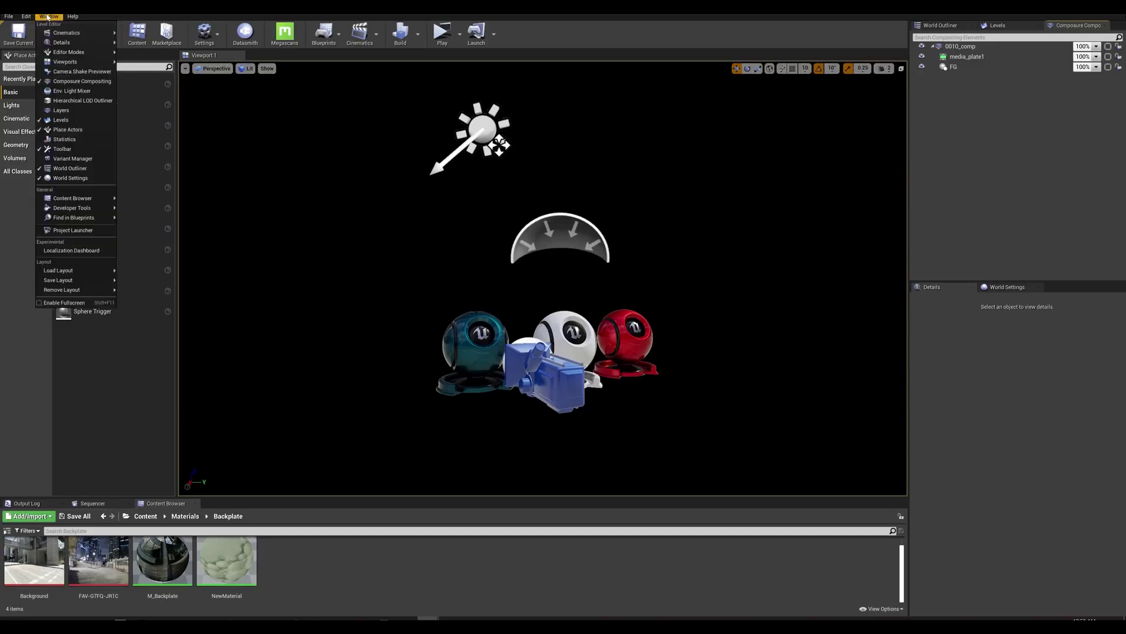
left_click(79, 111)
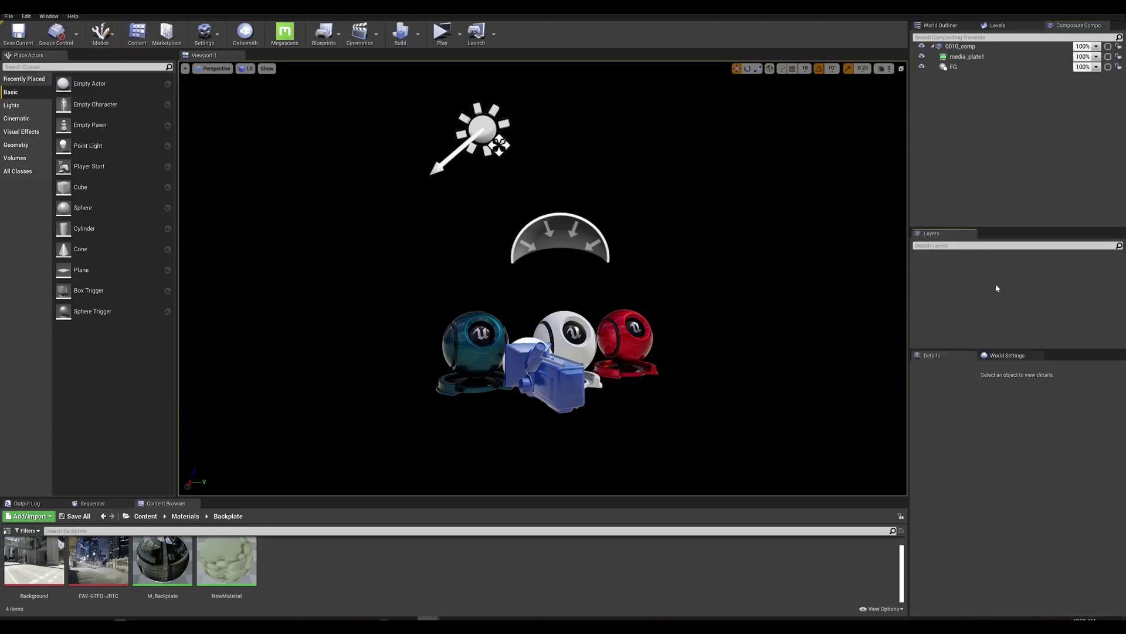
left_click(633, 342)
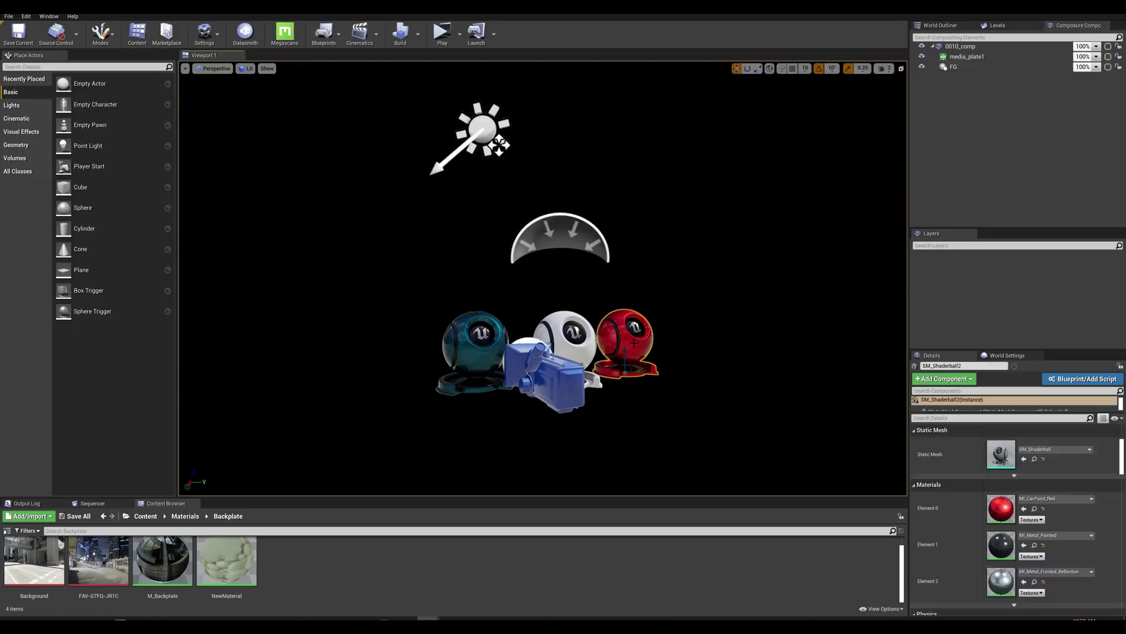
left_click(587, 349, "ctrl")
left_click(477, 352, "ctrl")
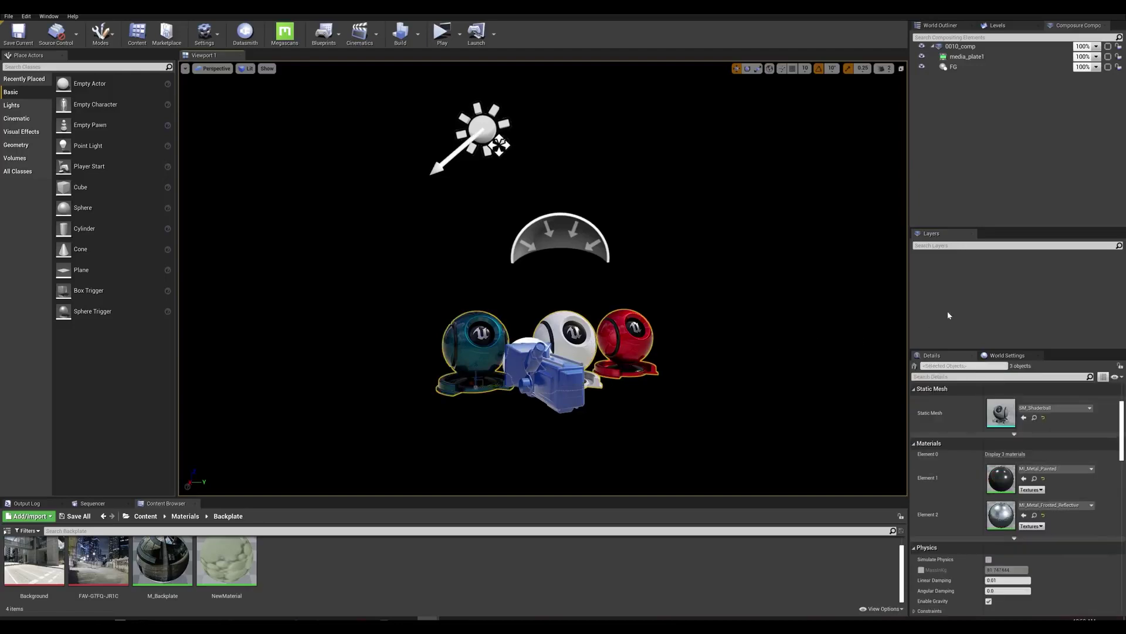
right_click(928, 268)
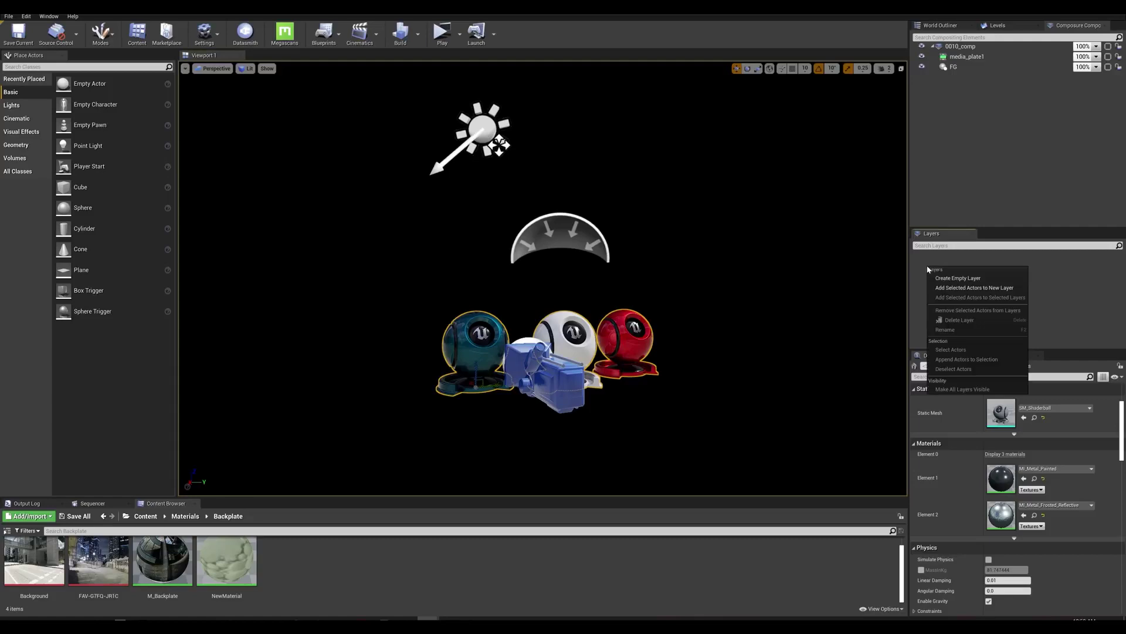
left_click(965, 288)
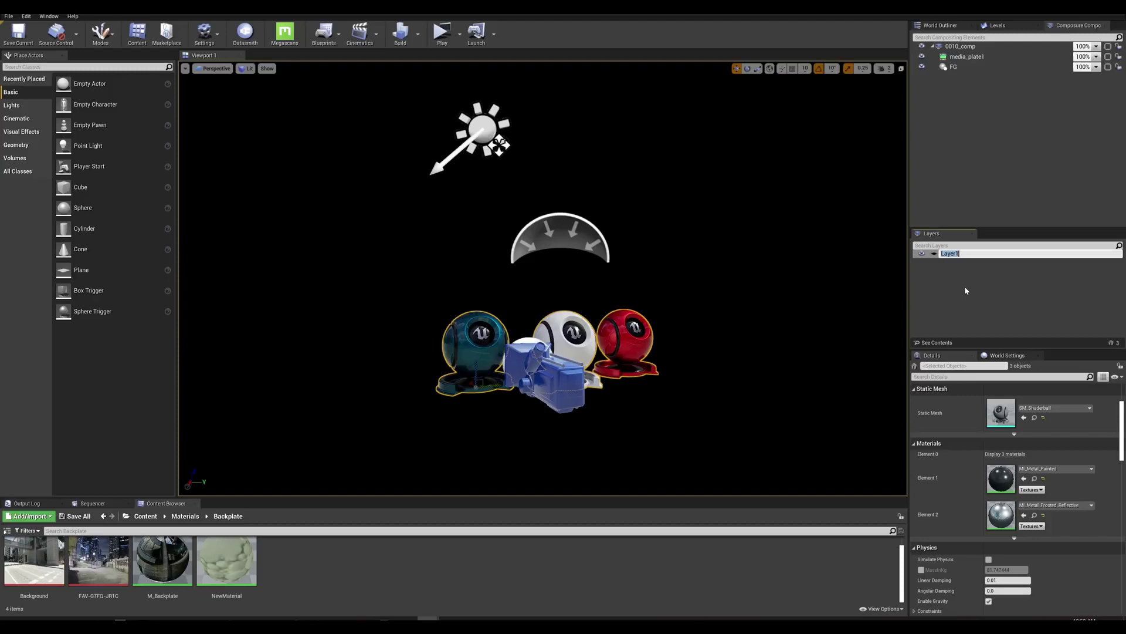
key("Return")
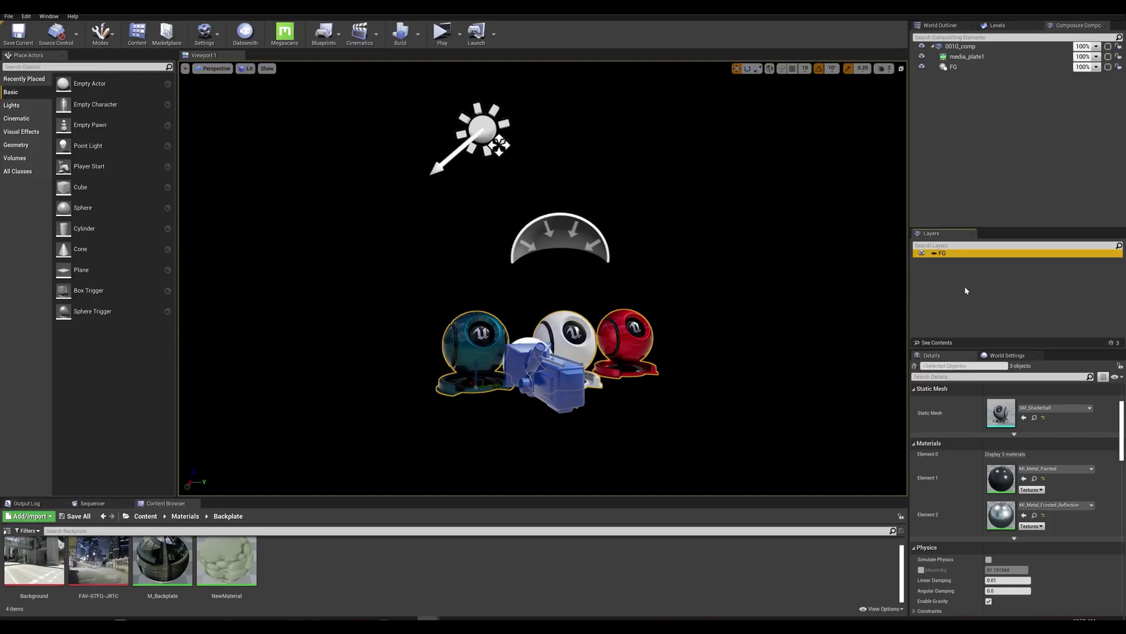
Toggle the FG layer's visibility off and on to check which actors it controls
left_click(922, 254)
left_click(922, 254)
left_click(921, 253)
left_click(922, 254)
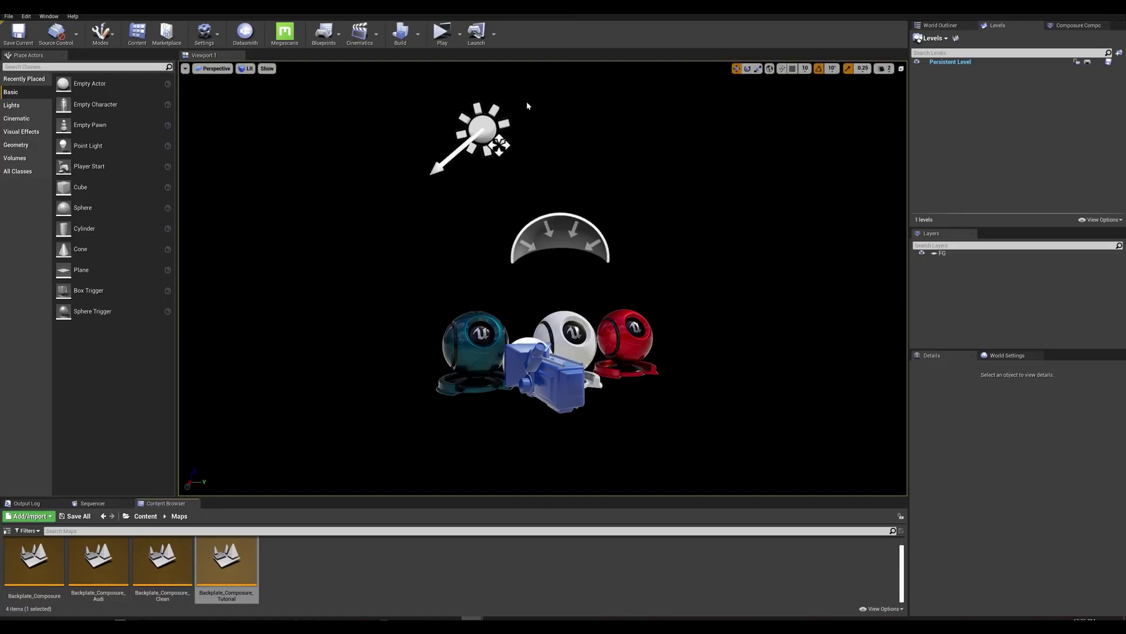
Place a plane beneath the shader balls and scale it up into a large floor
left_click_drag(83, 273, 614, 369)
key("r")
key("w")
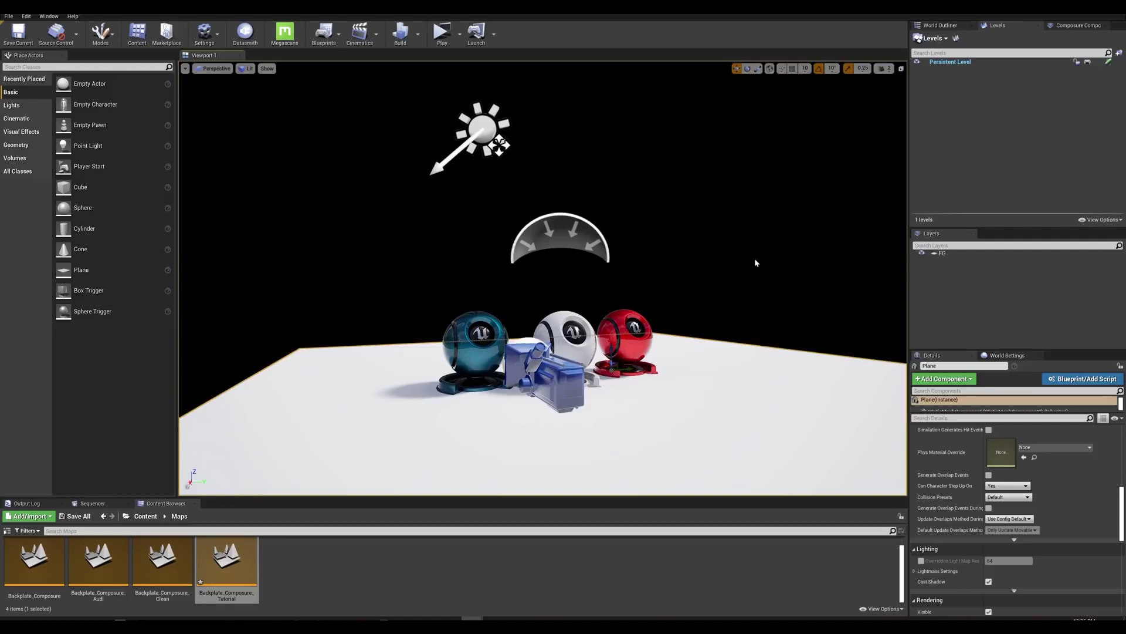
Duplicate the floor plane rotated upright and move the copy behind the shader balls as a back wall
key("e")
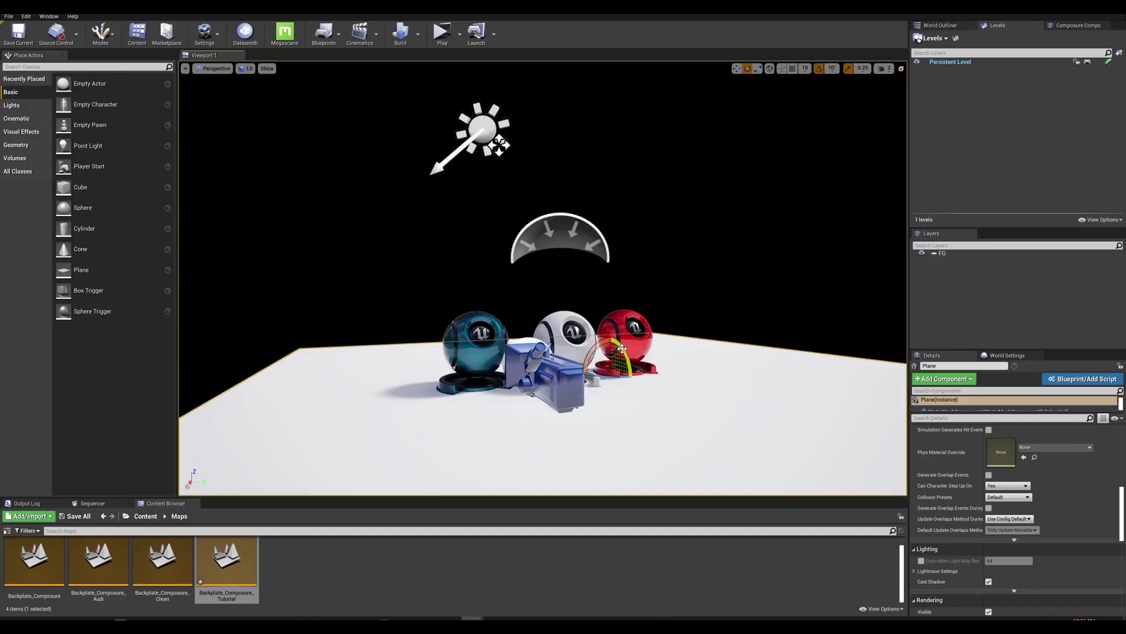
left_click_drag(622, 349, 612, 437, "alt")
key("w")
left_click_drag(601, 368, 547, 355)
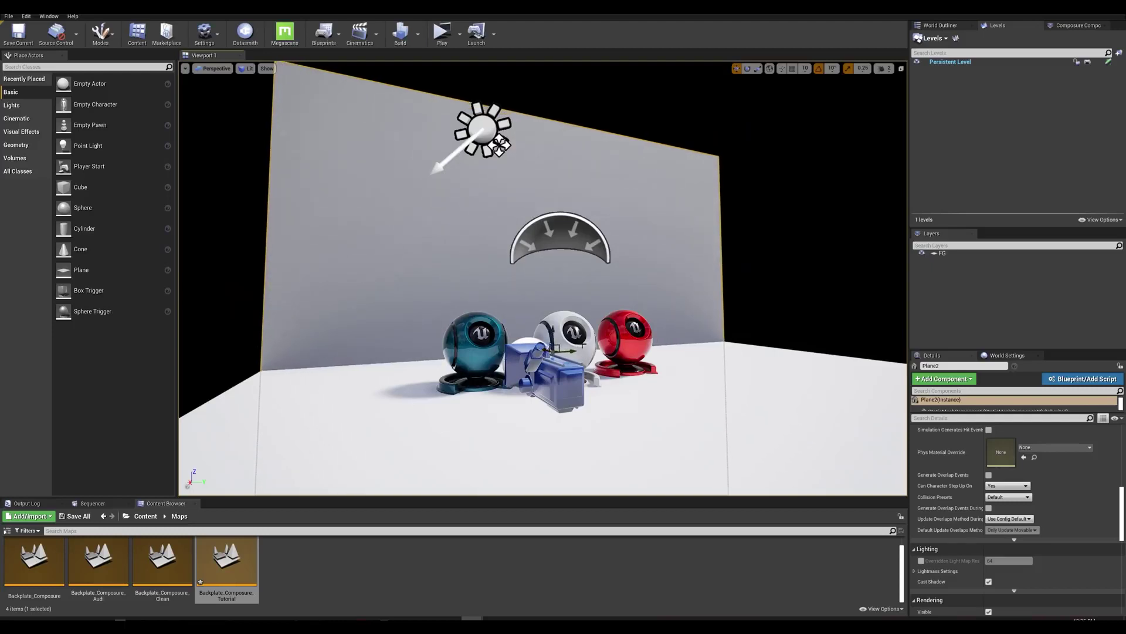
Duplicate the back wall rotated into a side wall beside the red shader ball, and turn off Cast Shadow on both walls
key("e")
left_click_drag(558, 357, 722, 339, "alt")
key("w")
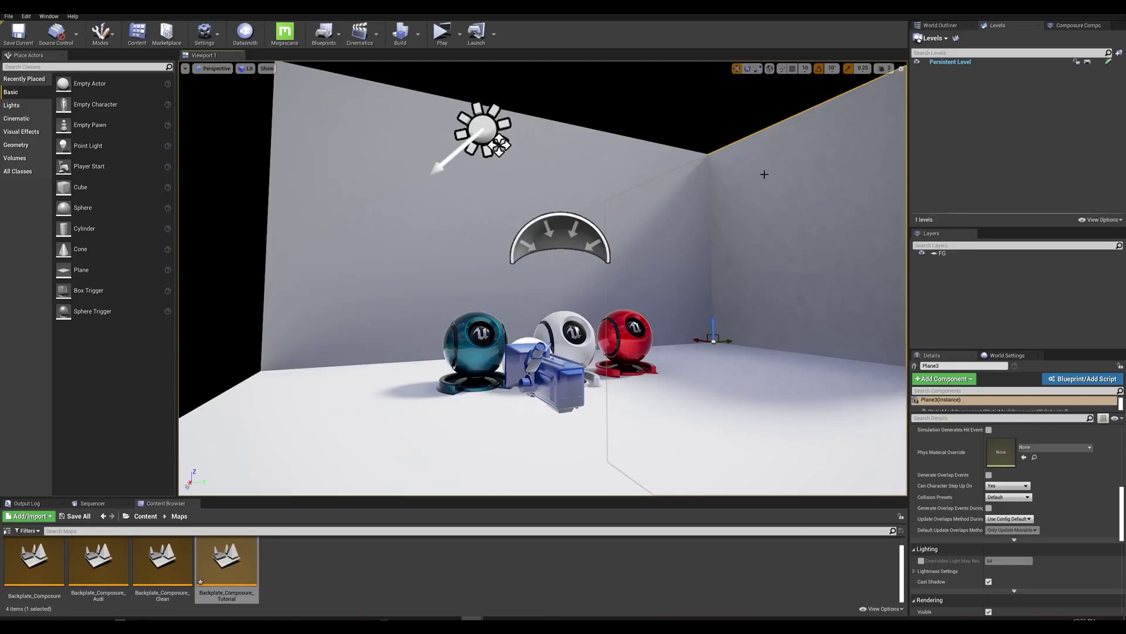
left_click(630, 157, "ctrl")
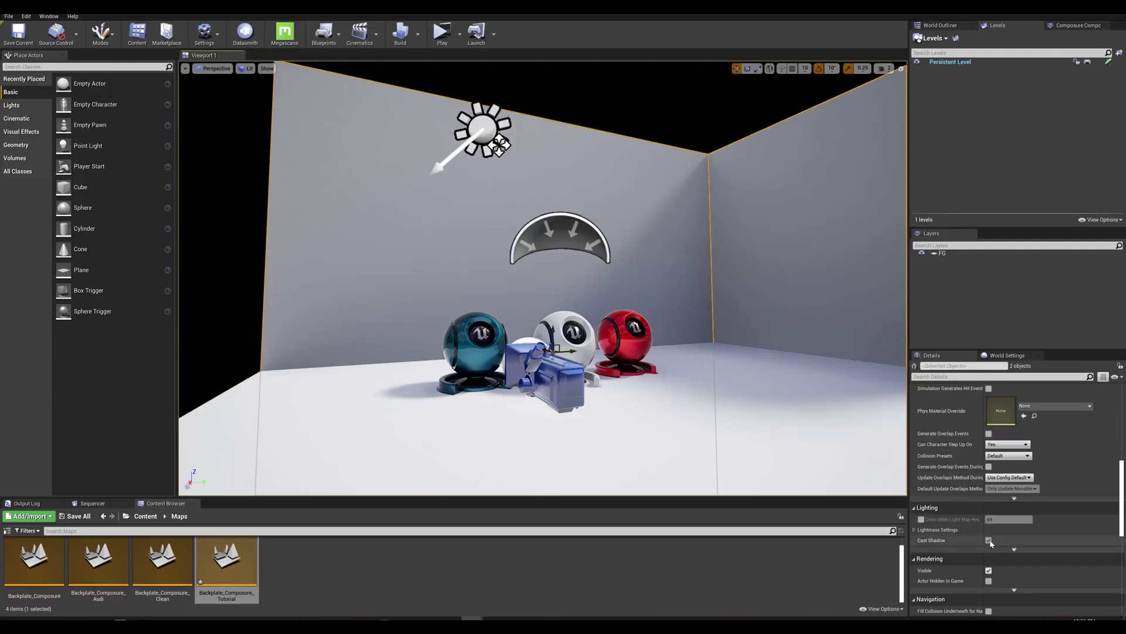
left_click(989, 540)
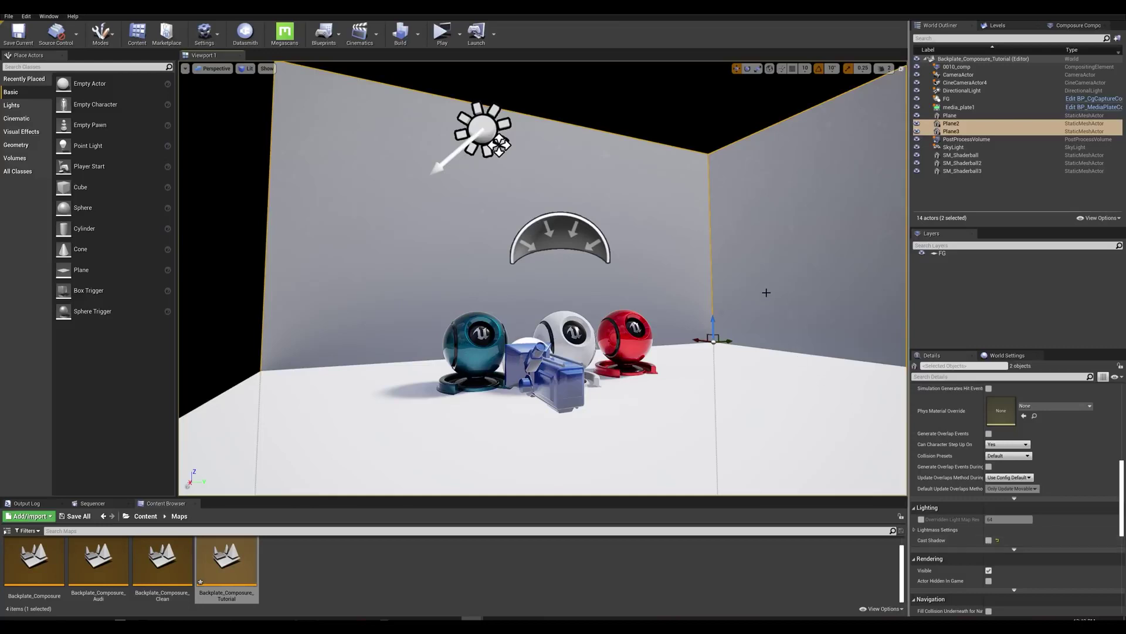
Add the floor plane and both wall planes to a new layer named Floor
left_click(731, 377, "ctrl")
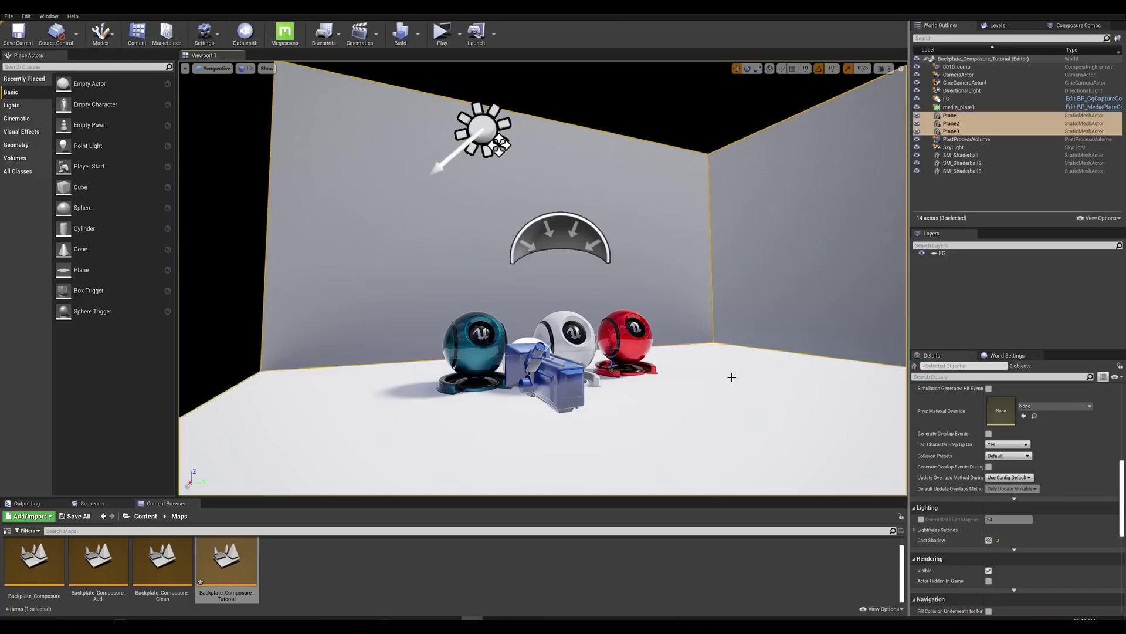
right_click(931, 268)
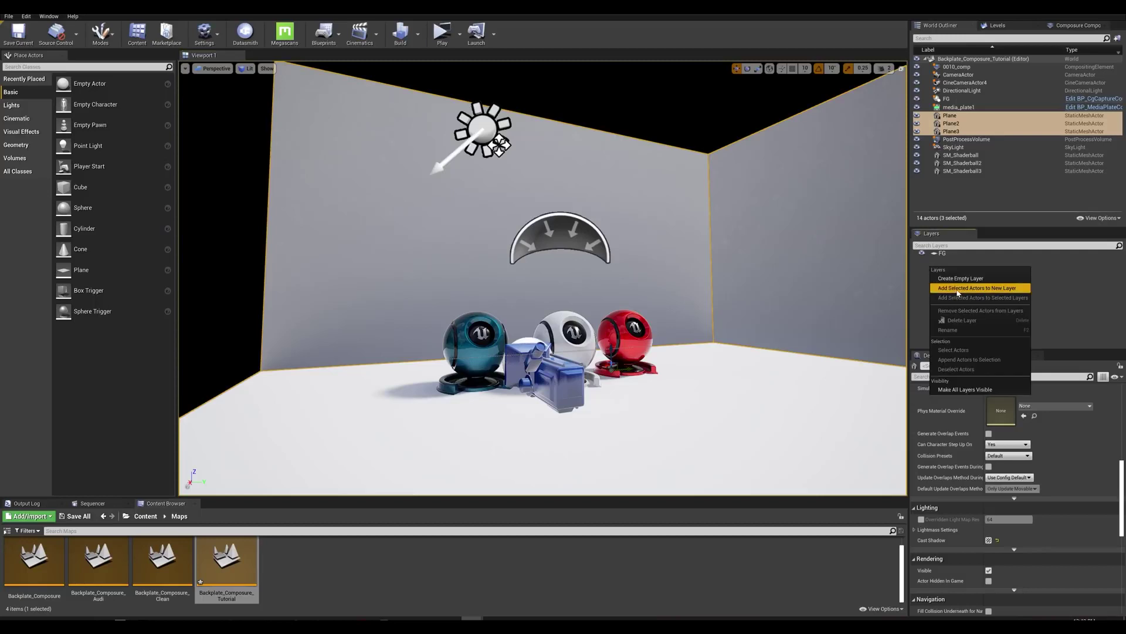
left_click(958, 289)
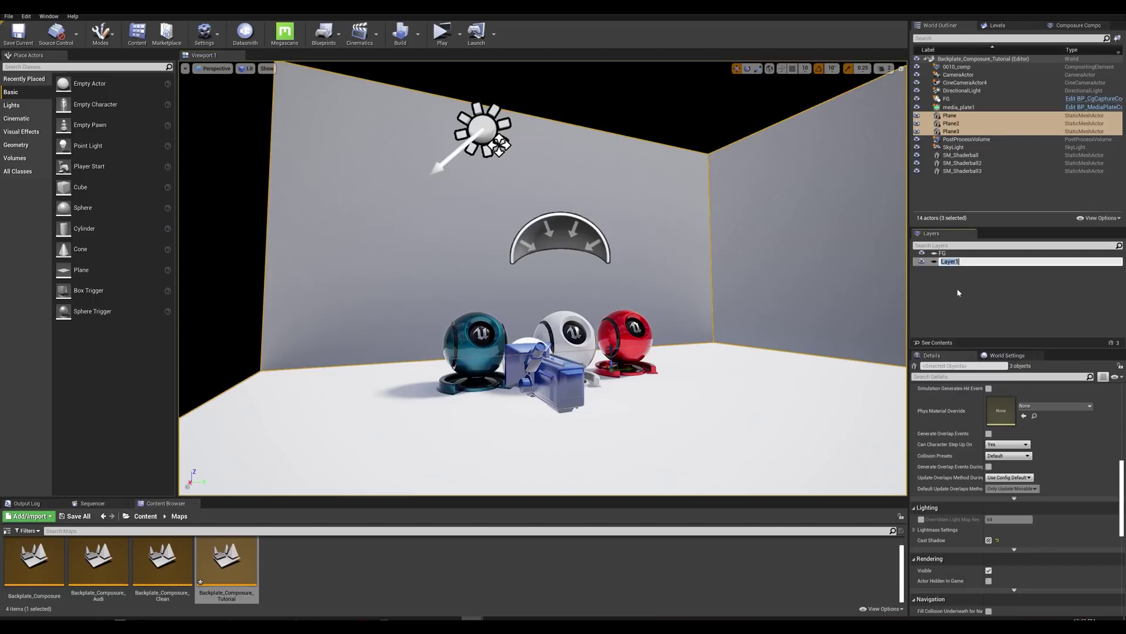
type("Floor")
key("Return")
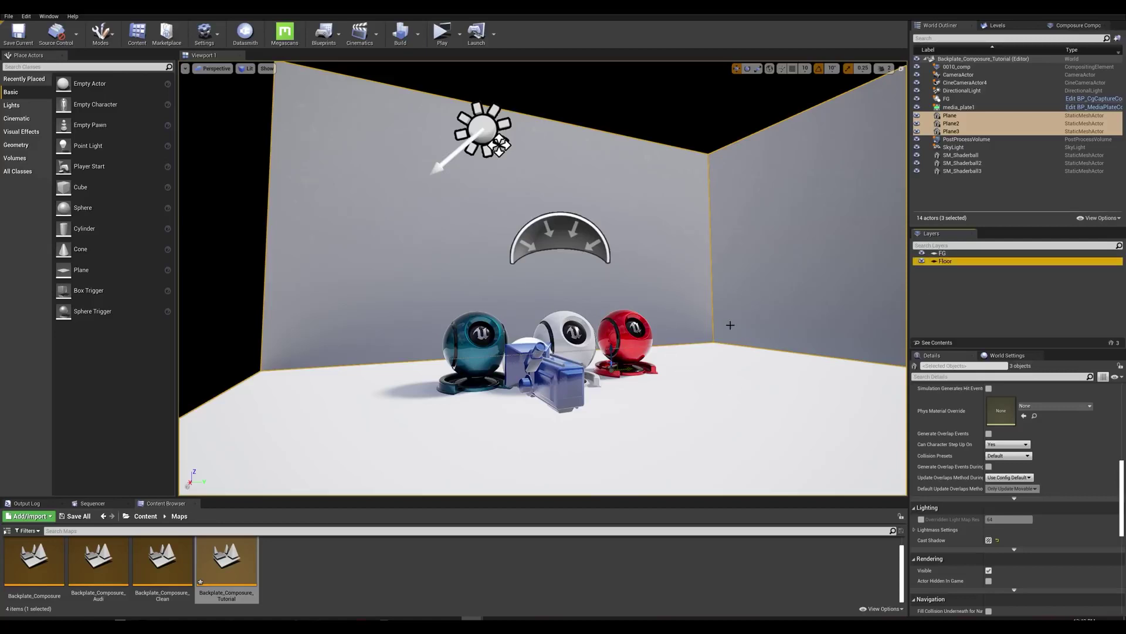
Add the same three selected planes to another new layer named Shadow
right_click(936, 280)
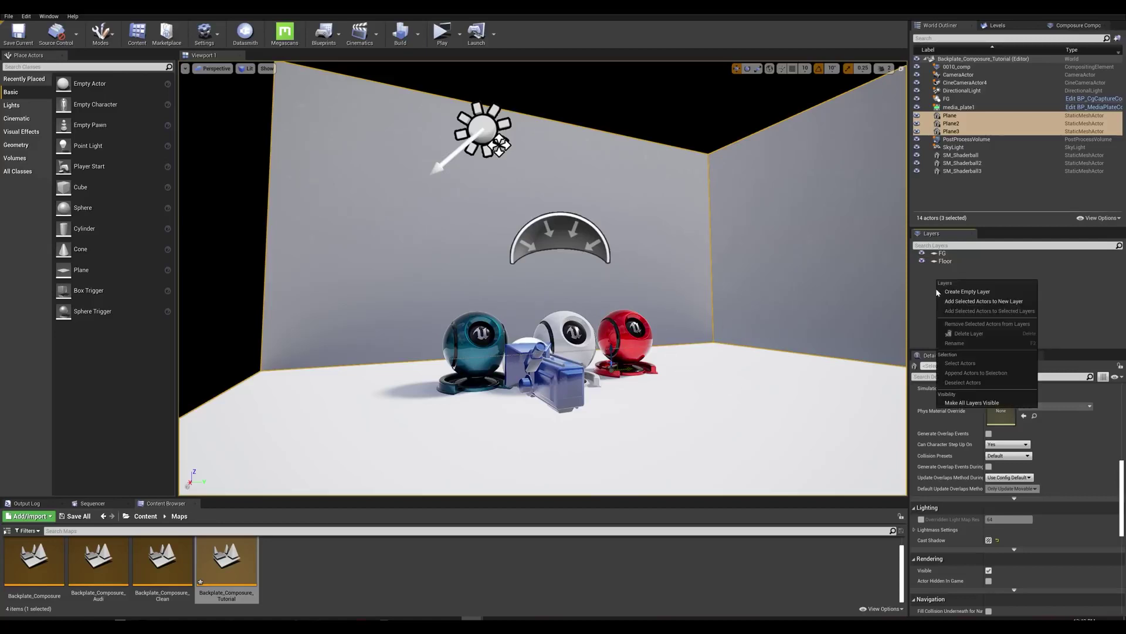
left_click(963, 304)
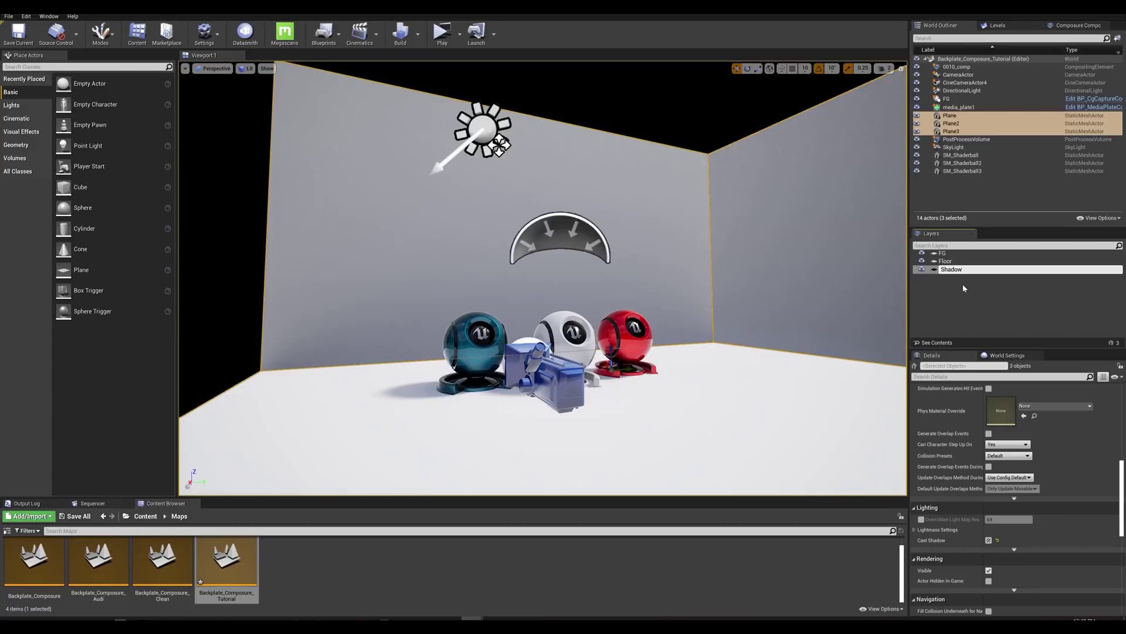
key("Return")
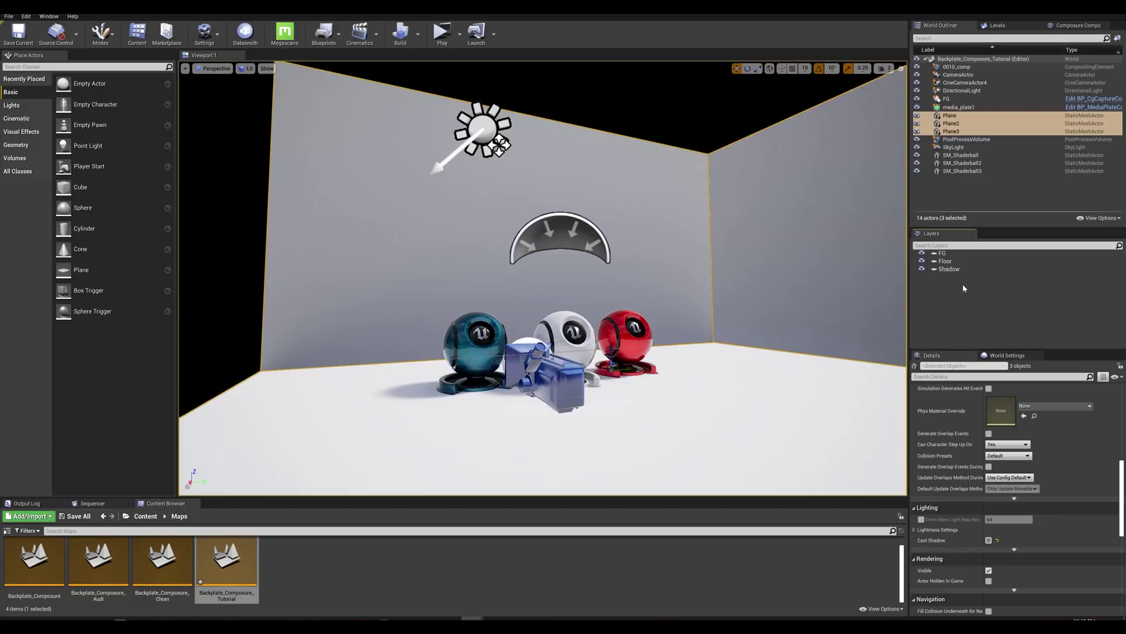
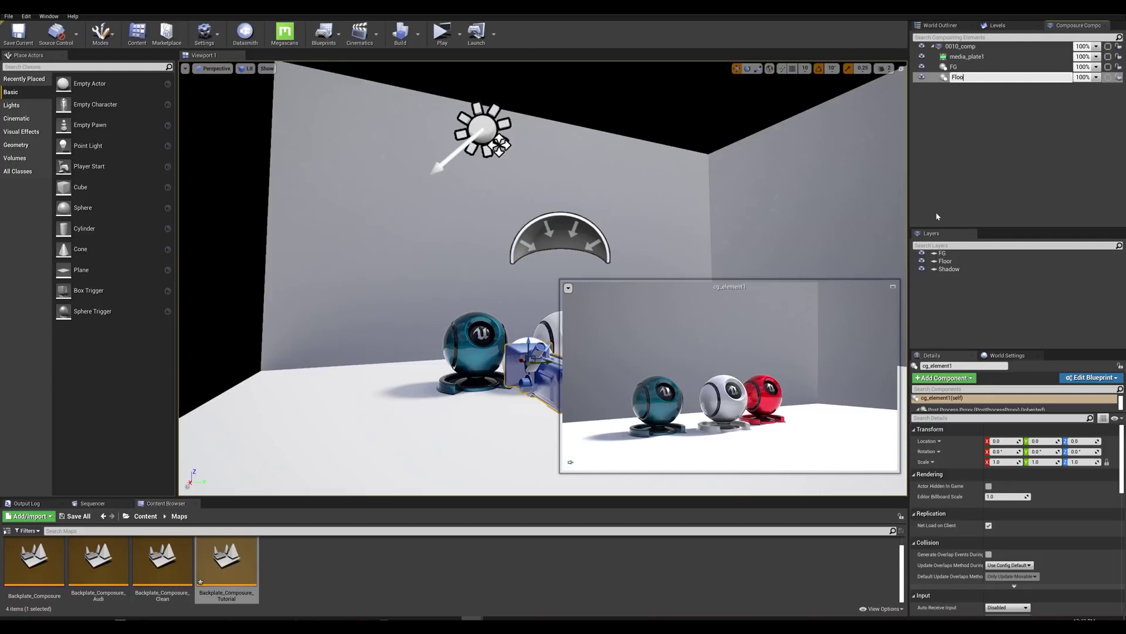
Name the new CG element in 0010_comp Floor, and duplicate it as an element named Shadow
key("Return")
right_click(961, 82)
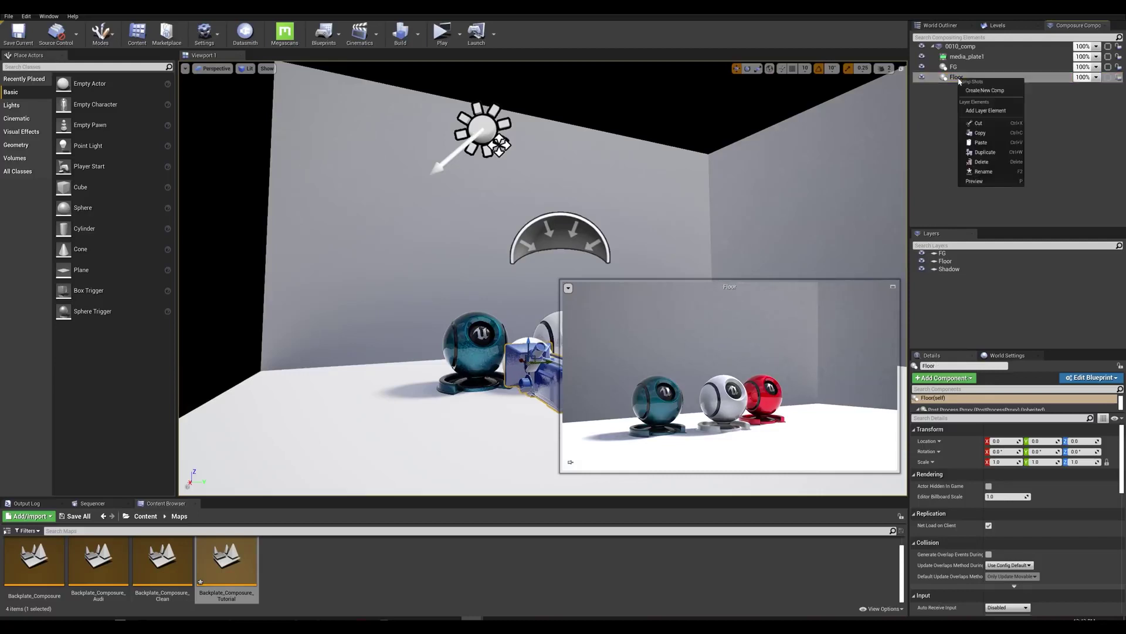
left_click(992, 154)
right_click(961, 89)
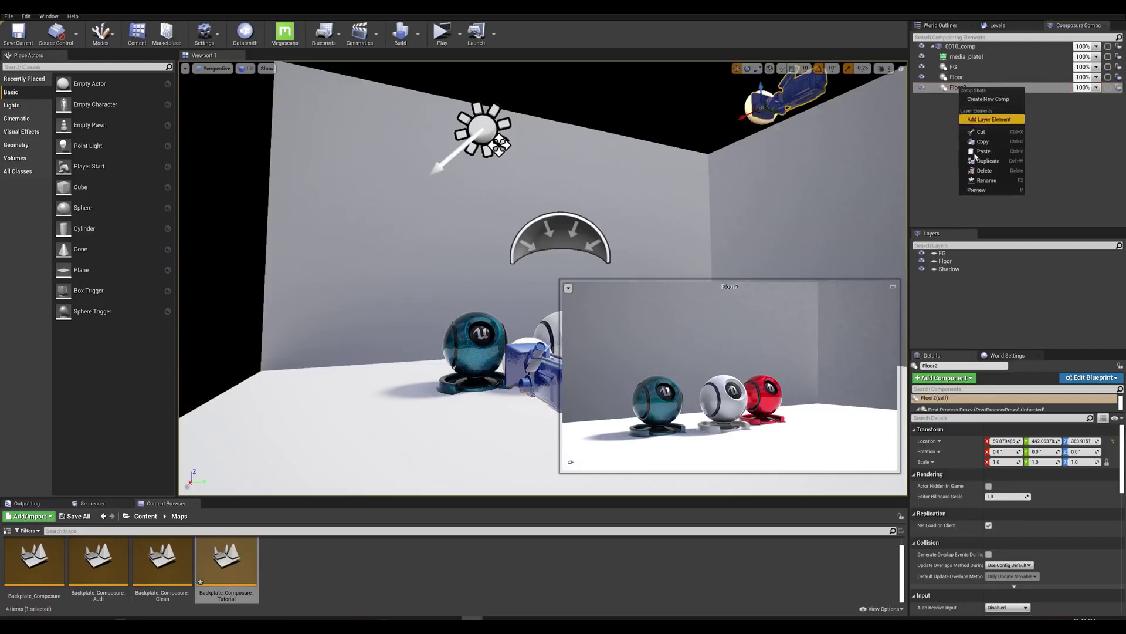
left_click(985, 179)
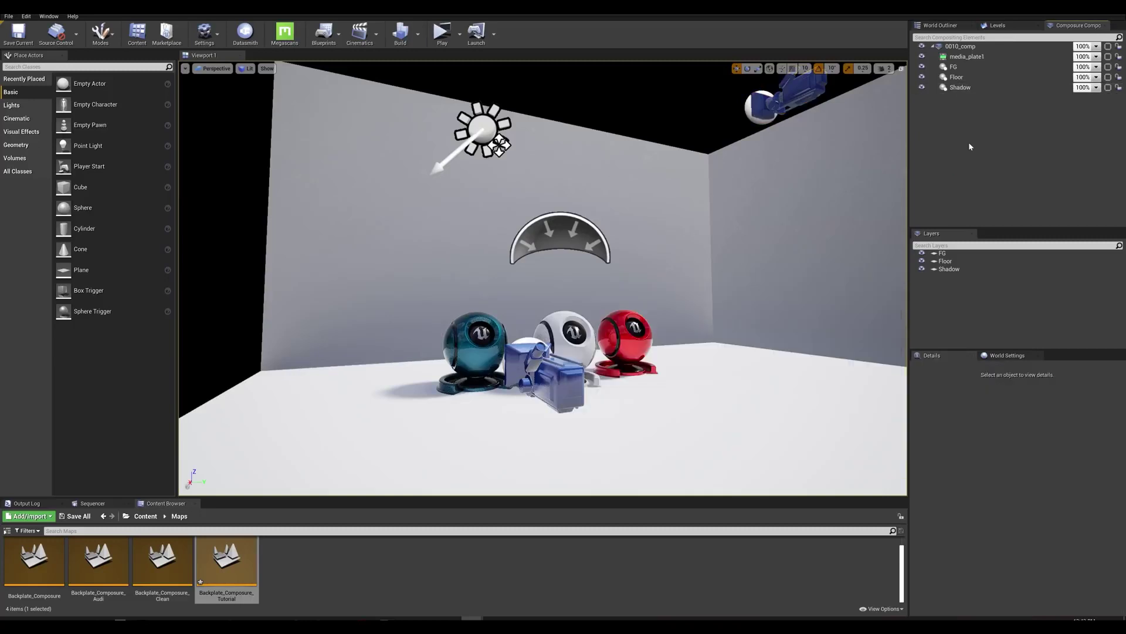
Add a capture actors entry to the FG element that includes the FG layer as its ActorSet
left_click(968, 46)
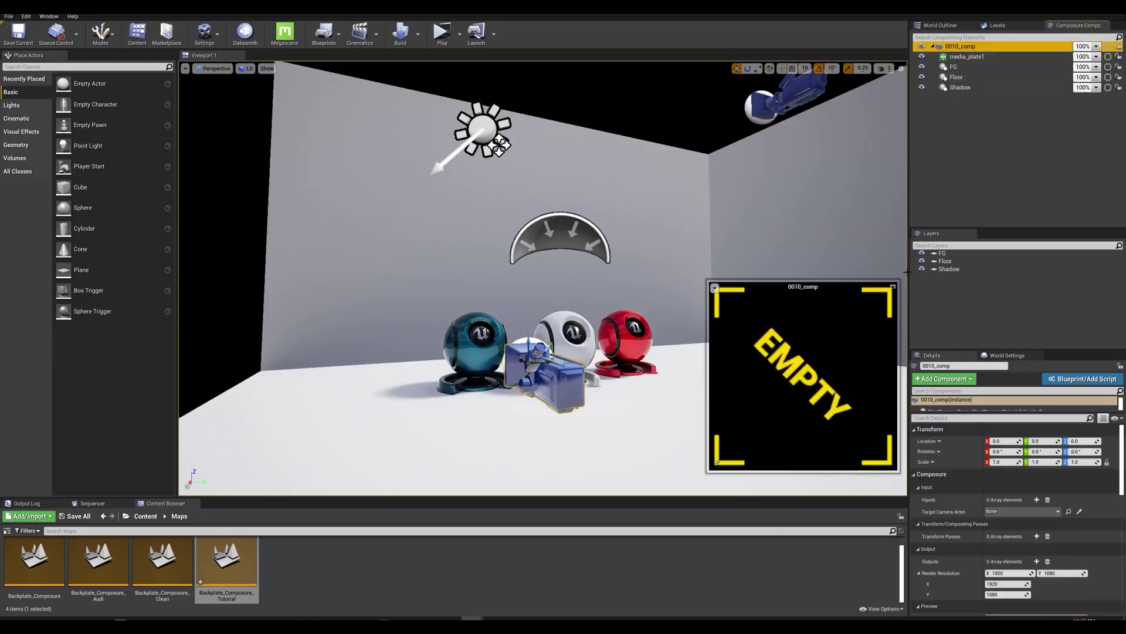
left_click(952, 68)
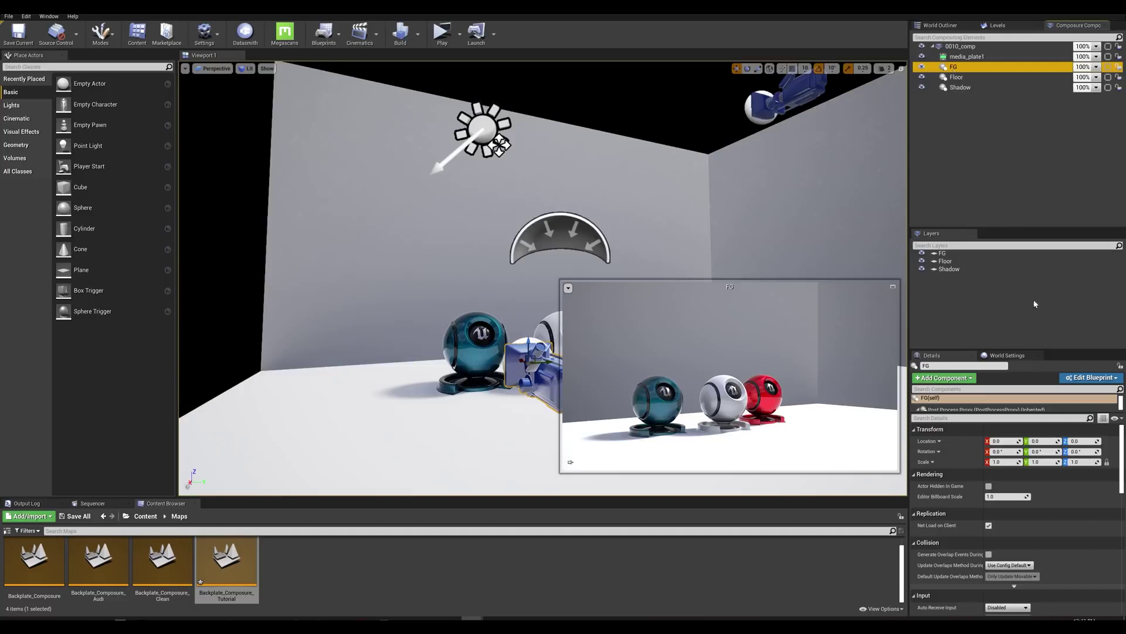
scroll(992, 500, "down", 4)
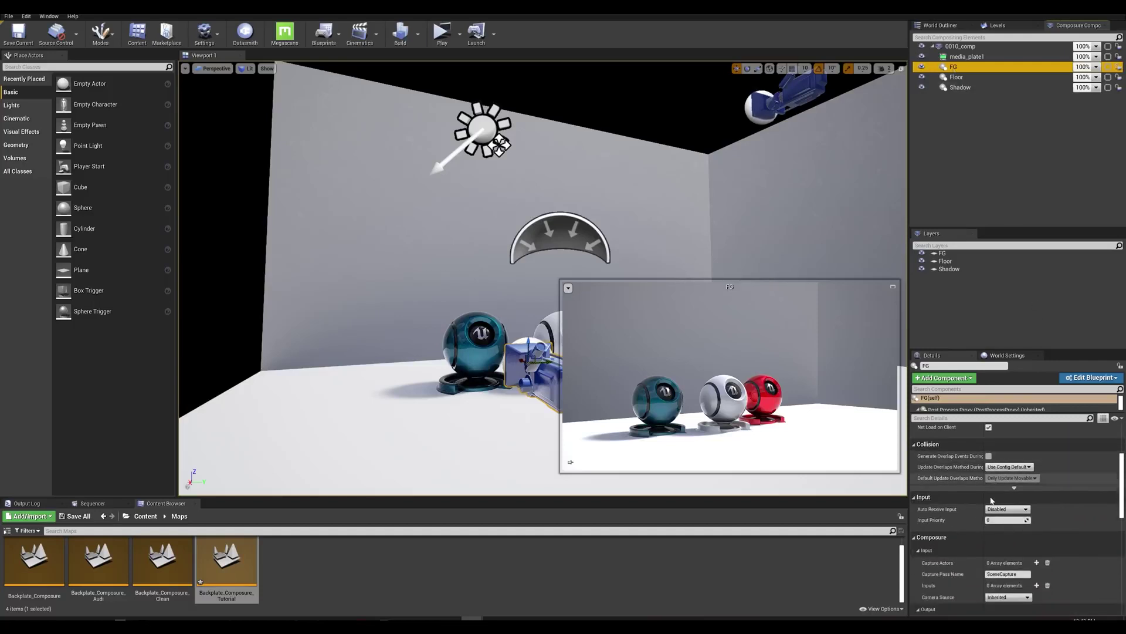
scroll(965, 509, "down", 2)
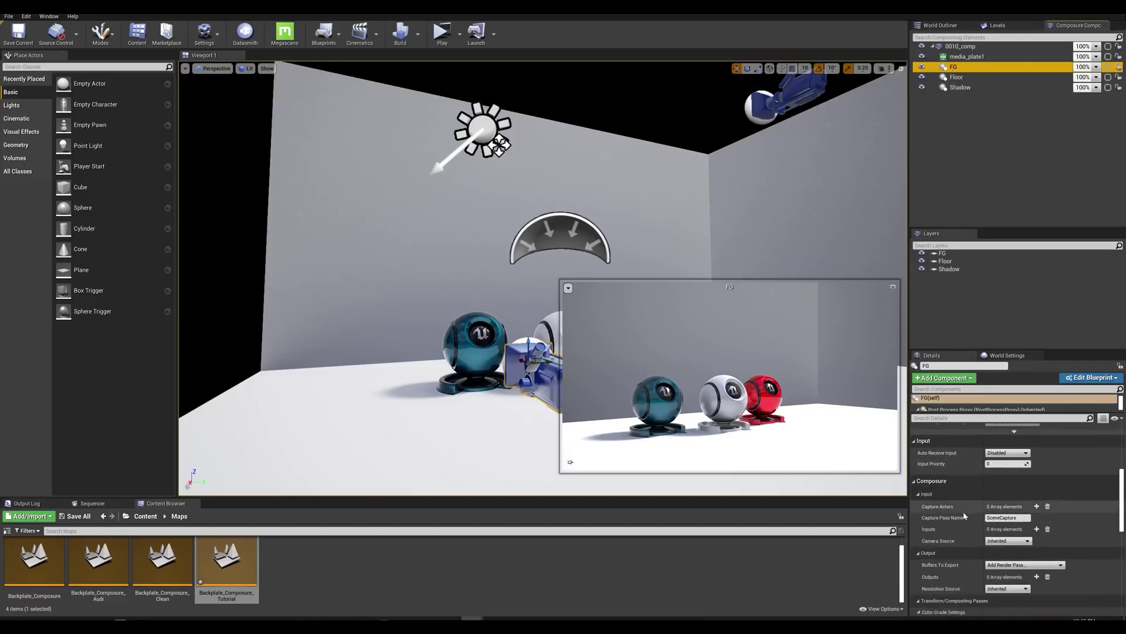
scroll(965, 515, "down", 1)
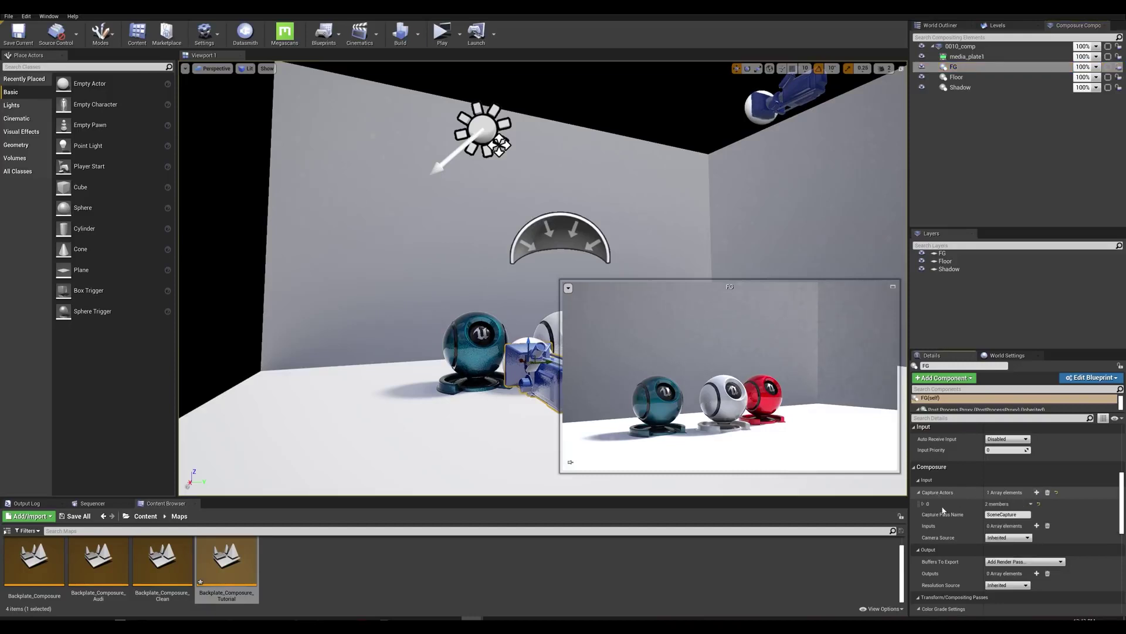
left_click(1037, 493)
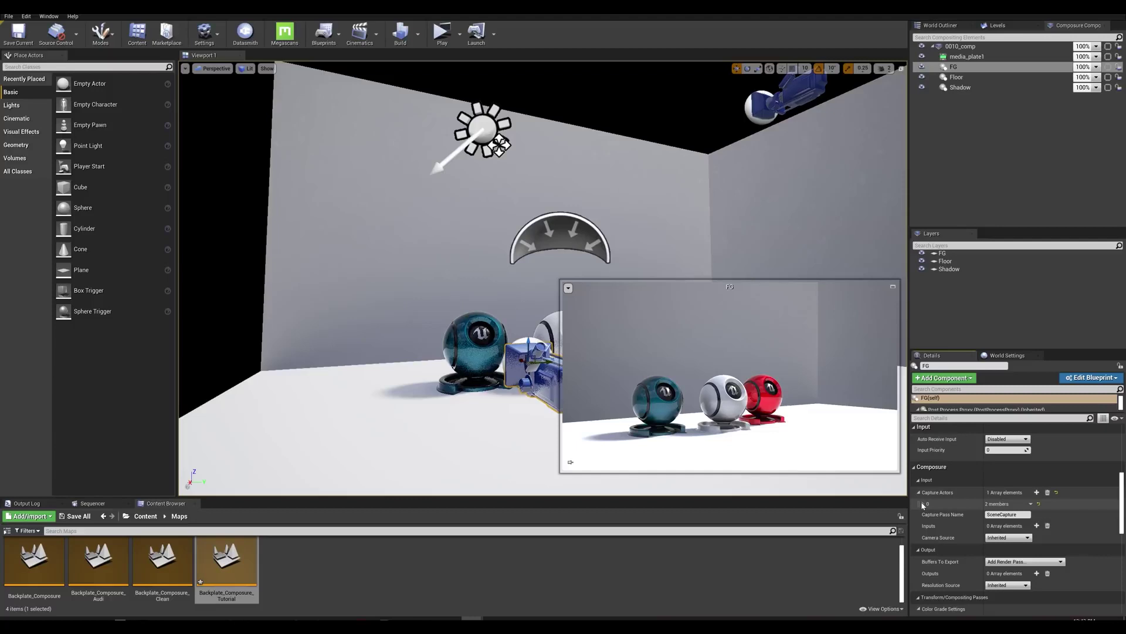
left_click(923, 504)
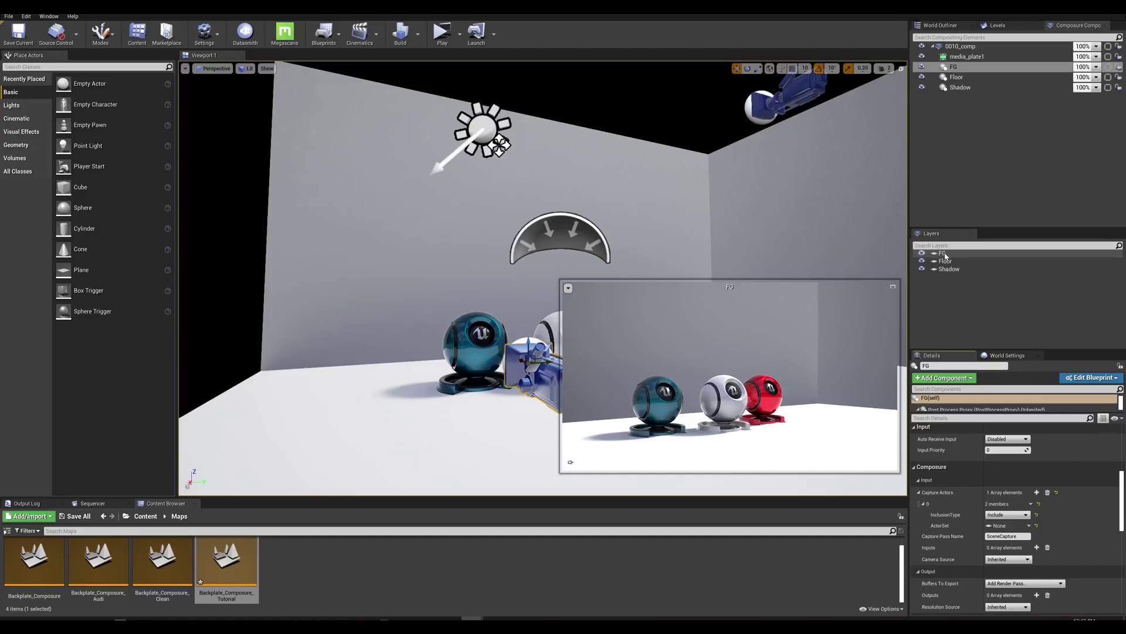
left_click(1029, 526)
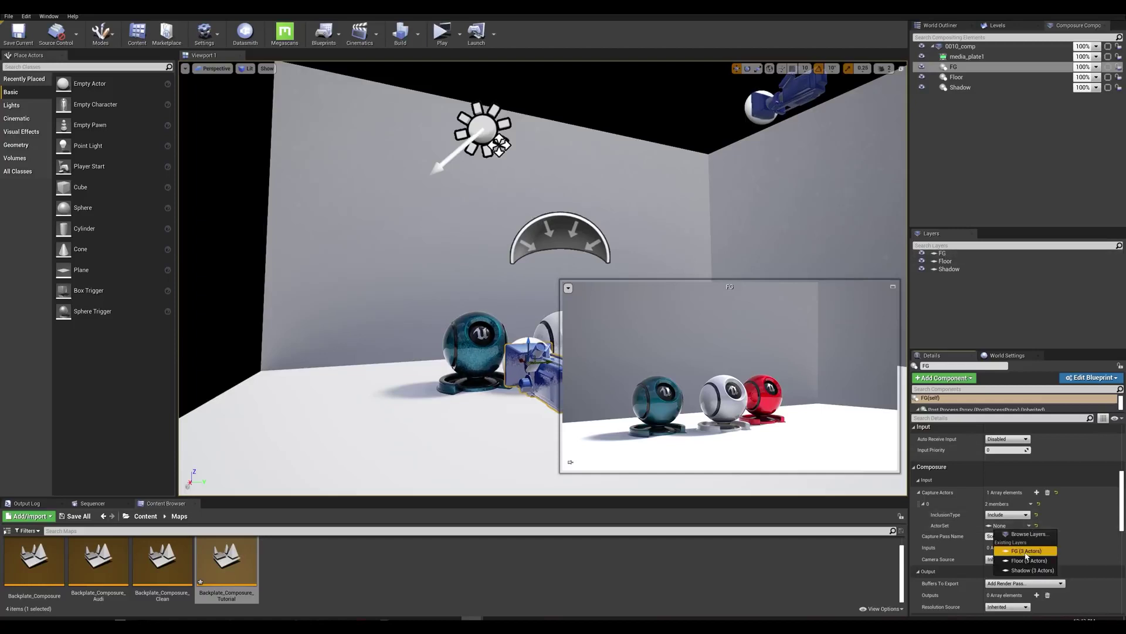
left_click(1021, 551)
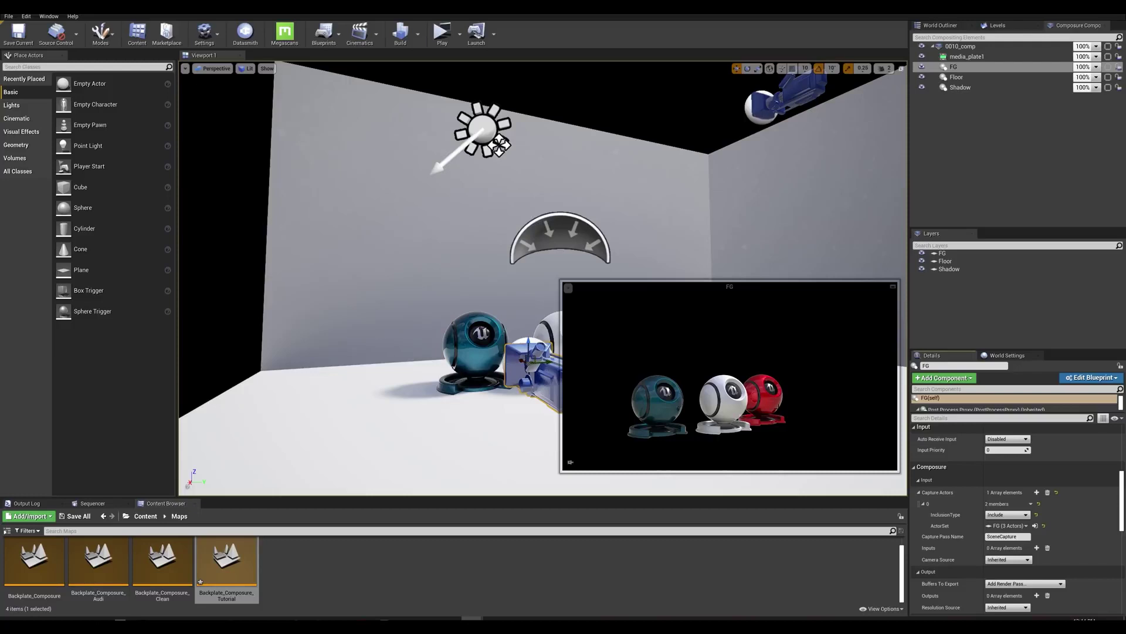
Add a capture actors entry to the Floor element that includes the Floor layer as its ActorSet
left_click(958, 79)
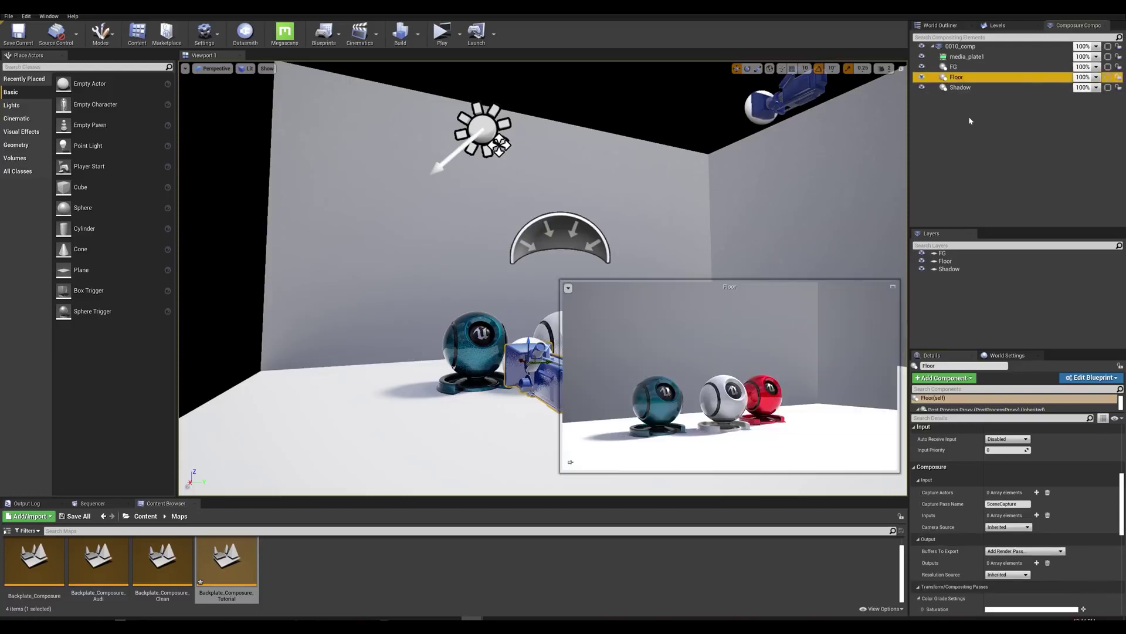
left_click(1037, 492)
left_click(924, 504)
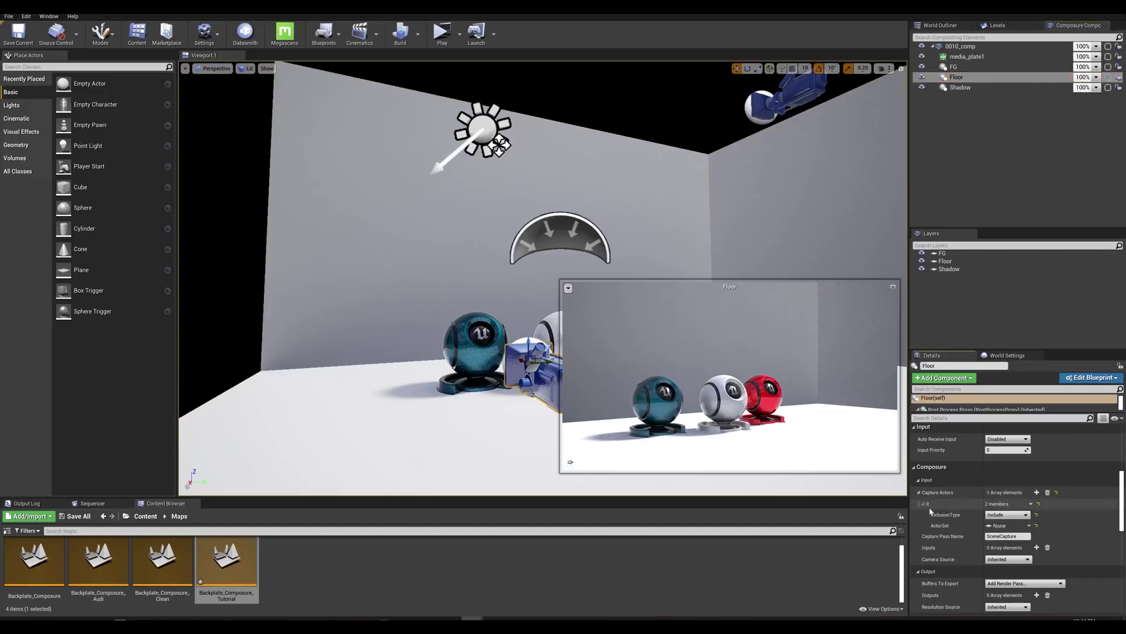
left_click(1028, 526)
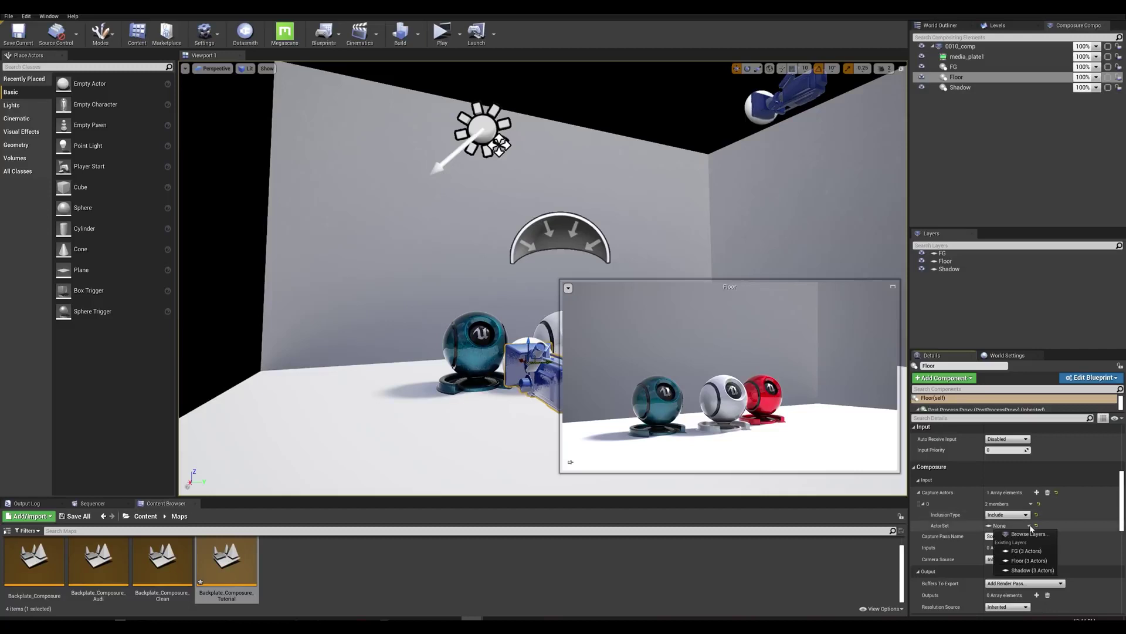
left_click(1025, 562)
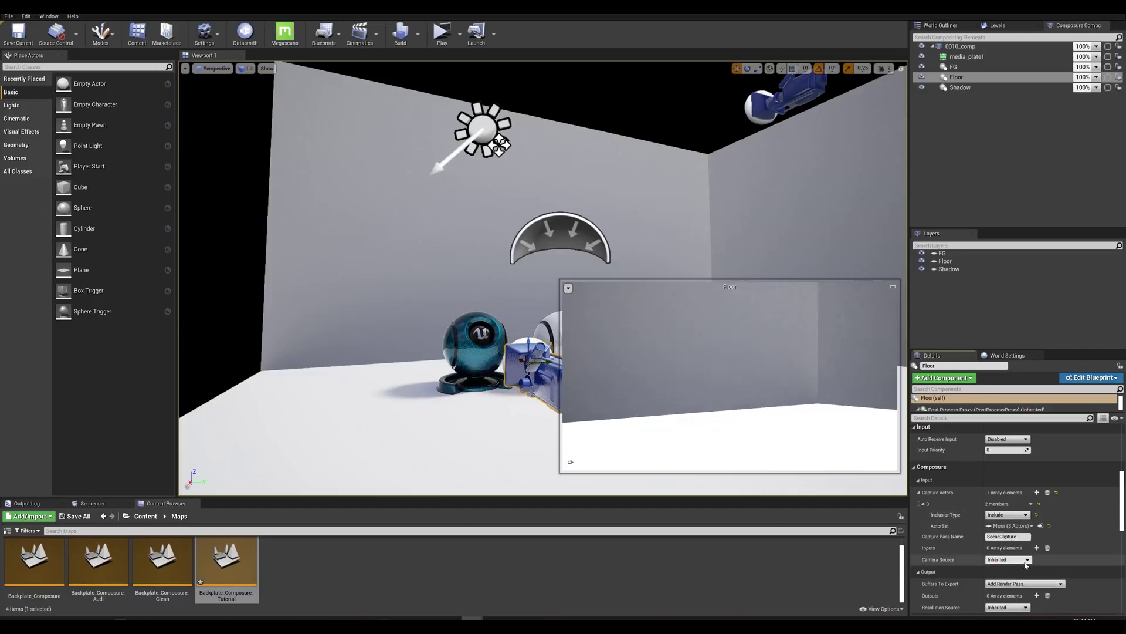
Add two capture actors entries to the Shadow element and include the Floor layer as the first entry's ActorSet
left_click(960, 87)
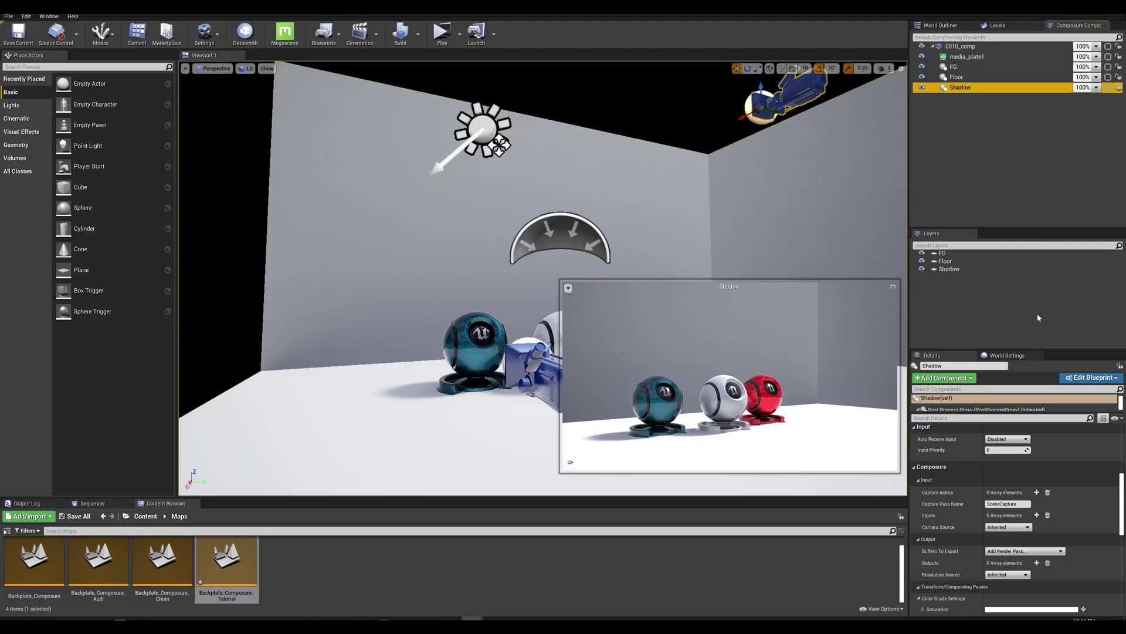
left_click(1037, 493)
left_click(1037, 492)
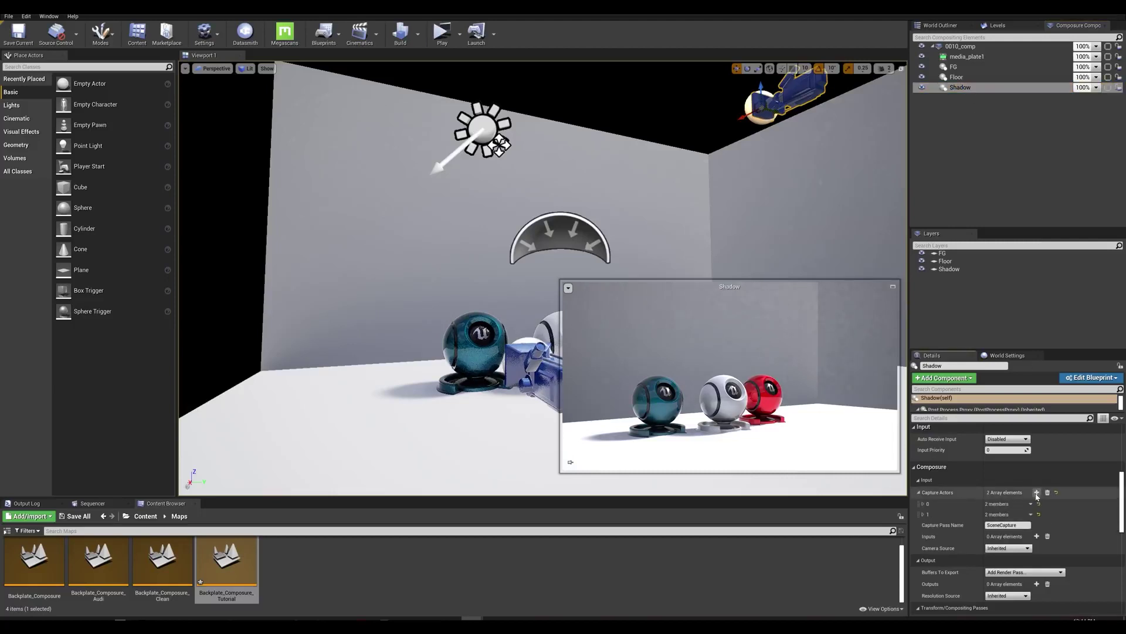
left_click(924, 503)
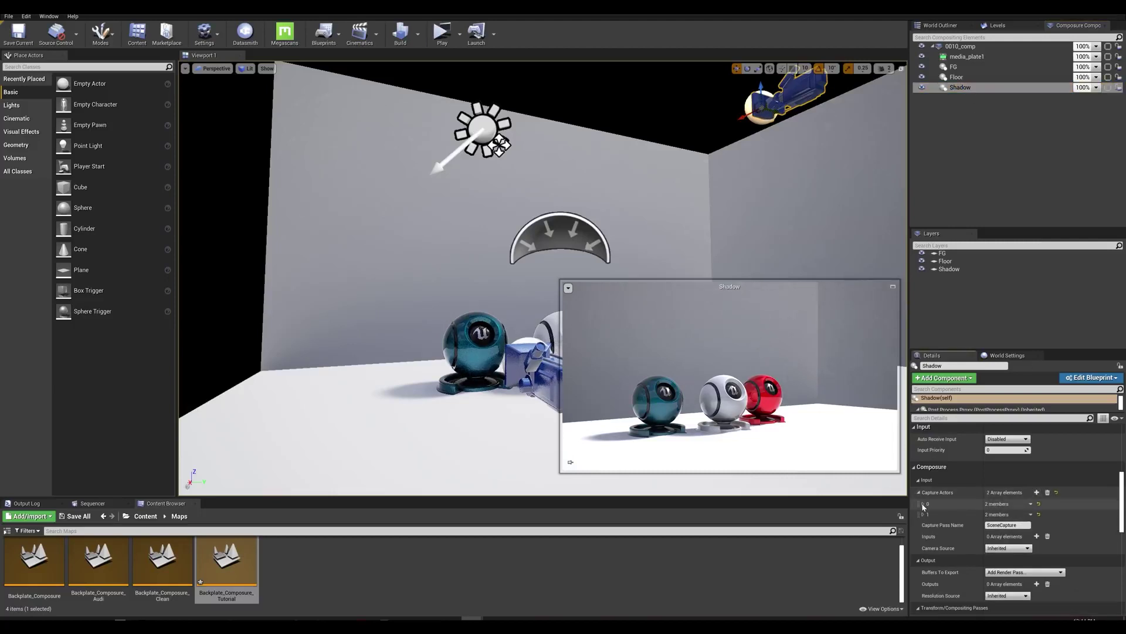
left_click(1008, 515)
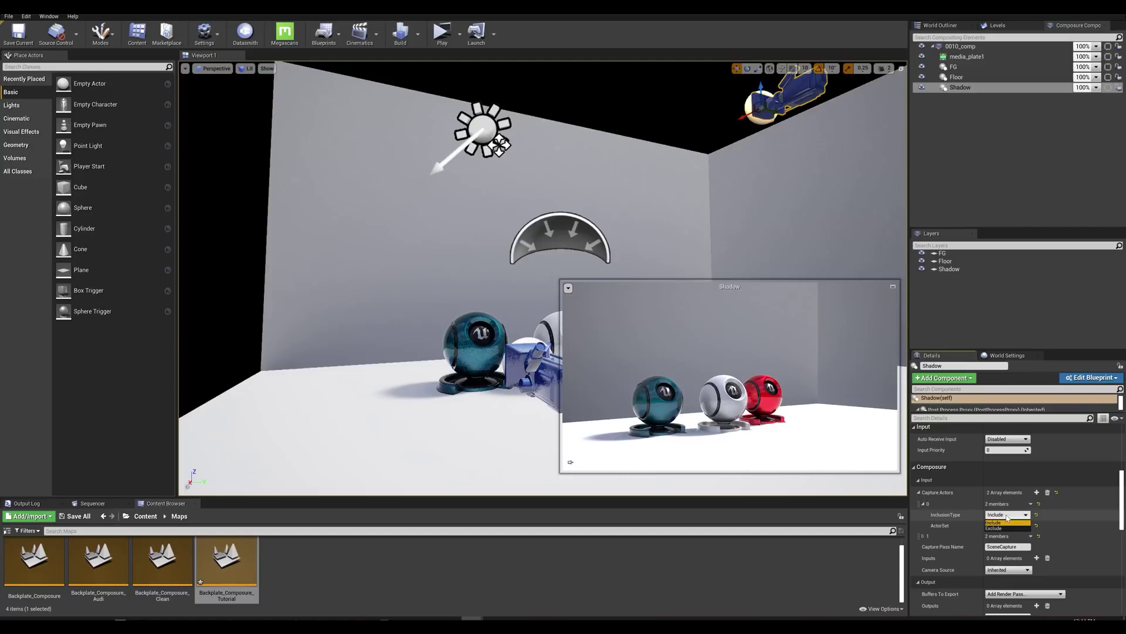
left_click(1007, 526)
left_click(1029, 525)
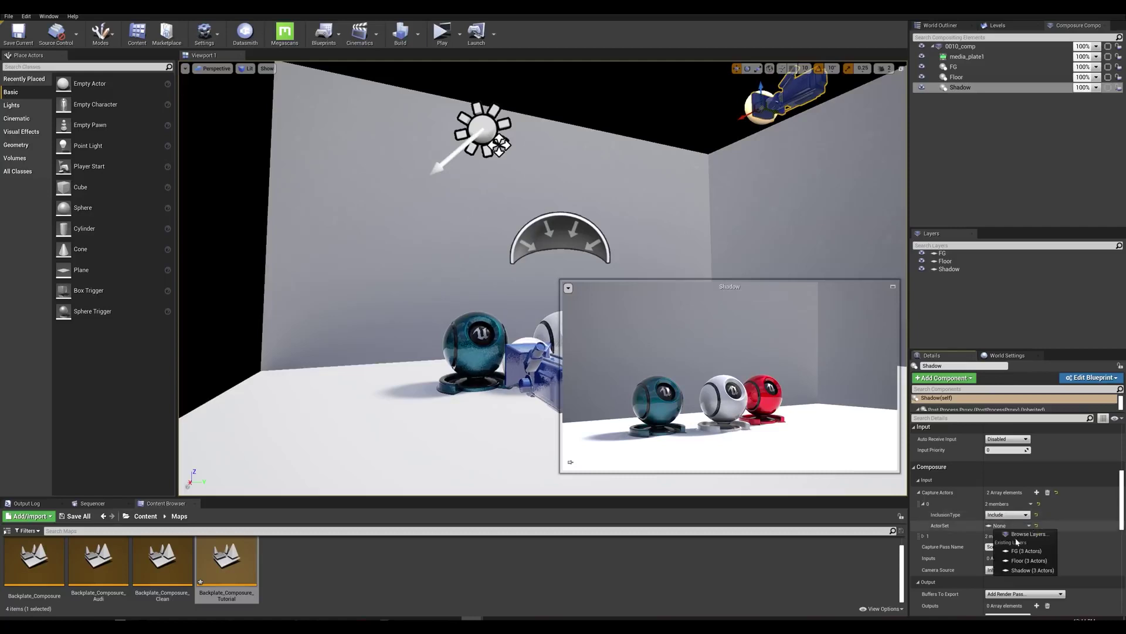
left_click(1029, 561)
Include the FG layer as the ActorSet of the Shadow element's second capture actors entry
left_click(924, 537)
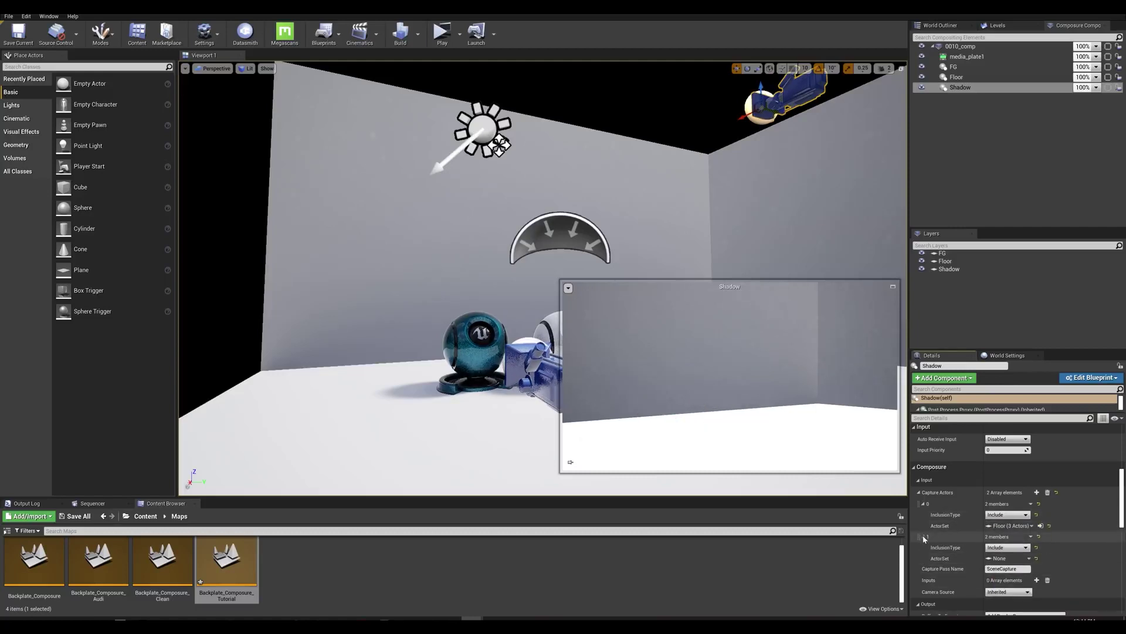
left_click(1029, 558)
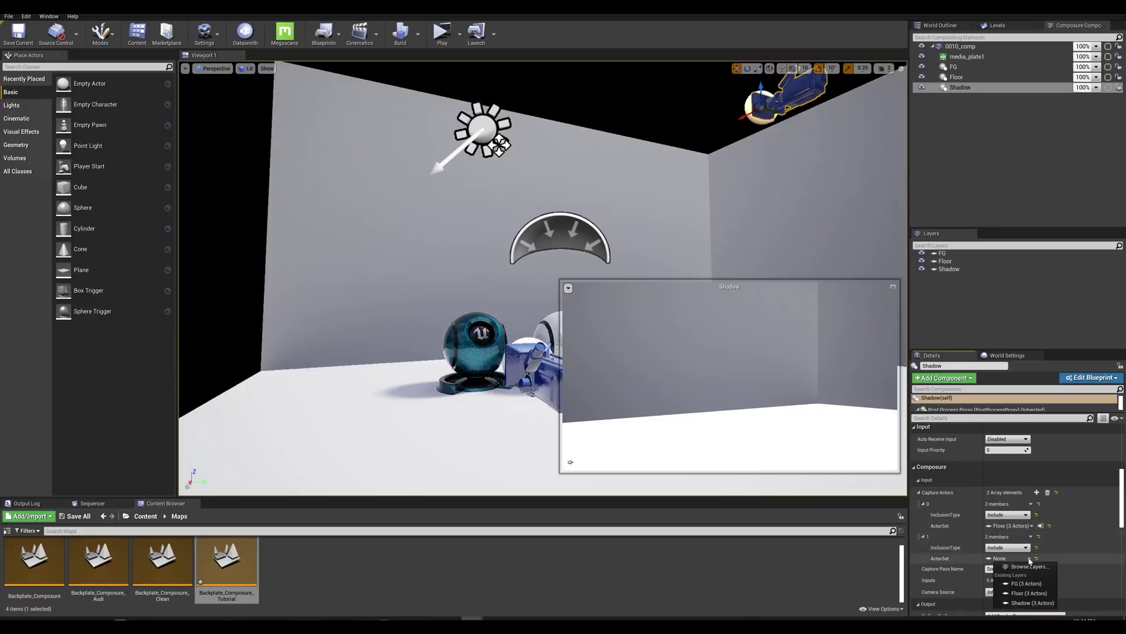
left_click(1025, 583)
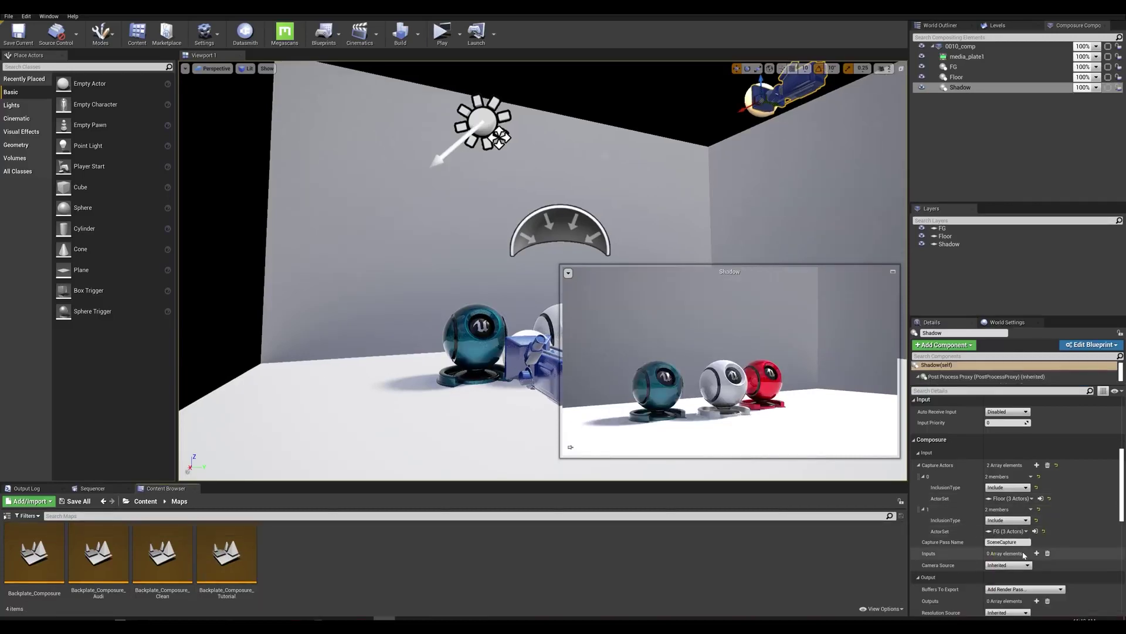
Create a new material named M_Composite in the project's Materials folder
left_click(964, 46)
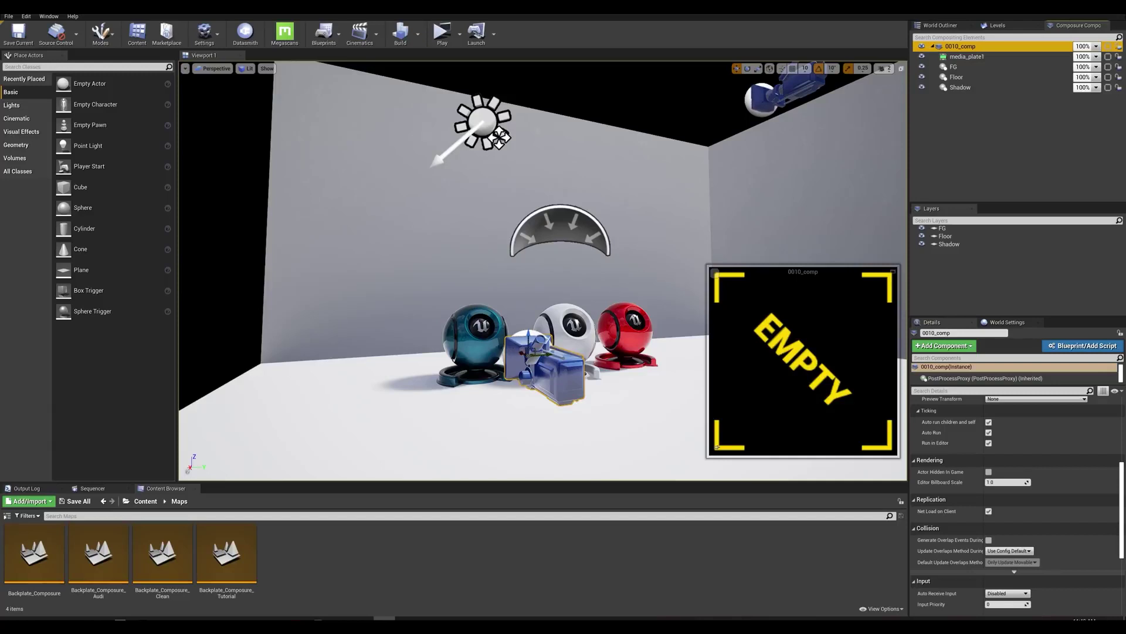
left_click(145, 502)
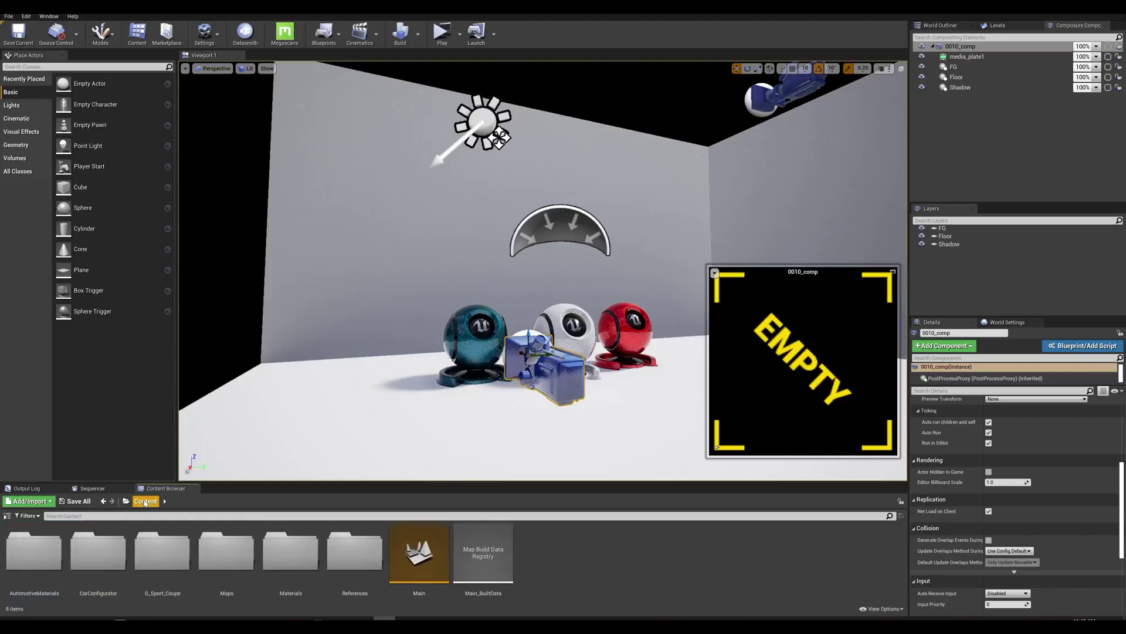
left_click(289, 556)
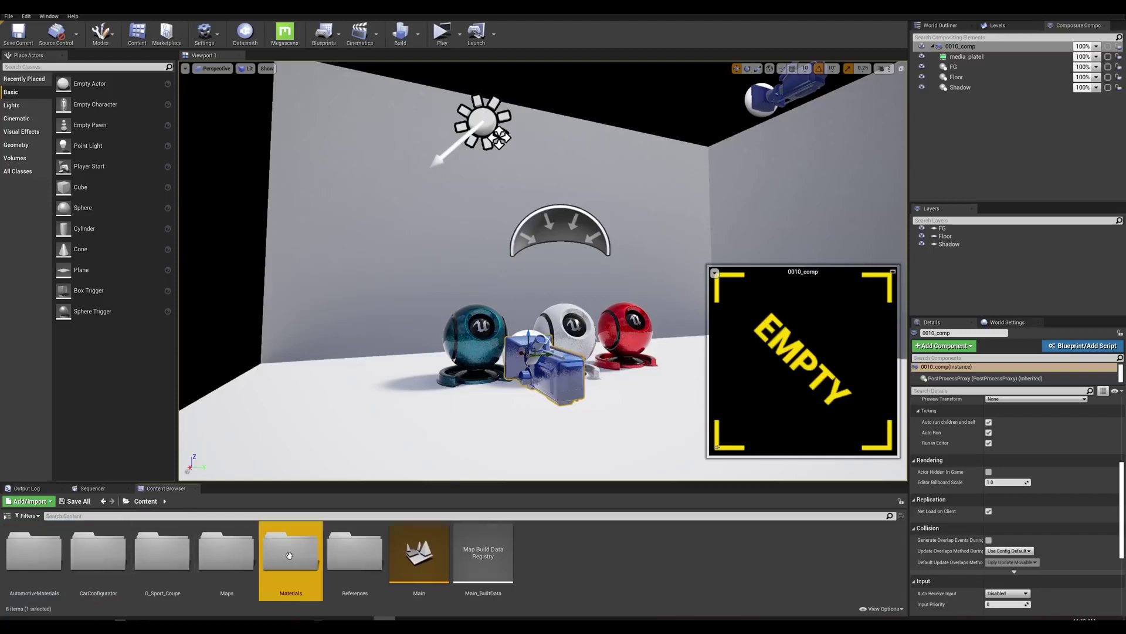
double_click(289, 556)
right_click(221, 546)
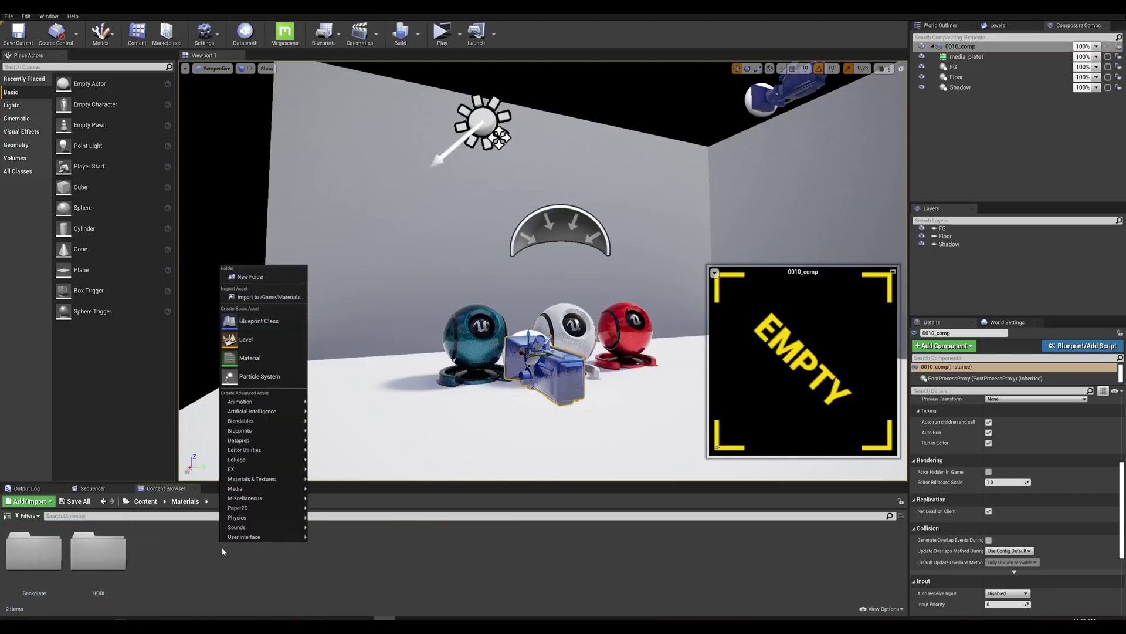
left_click(253, 359)
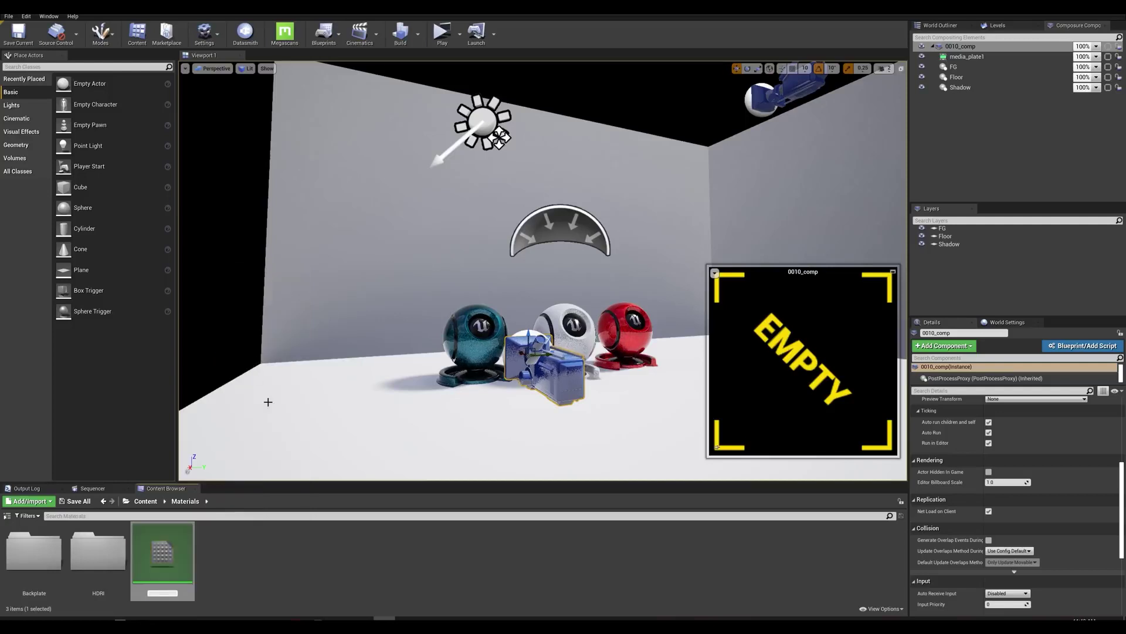
type("M_Composite")
key("Return")
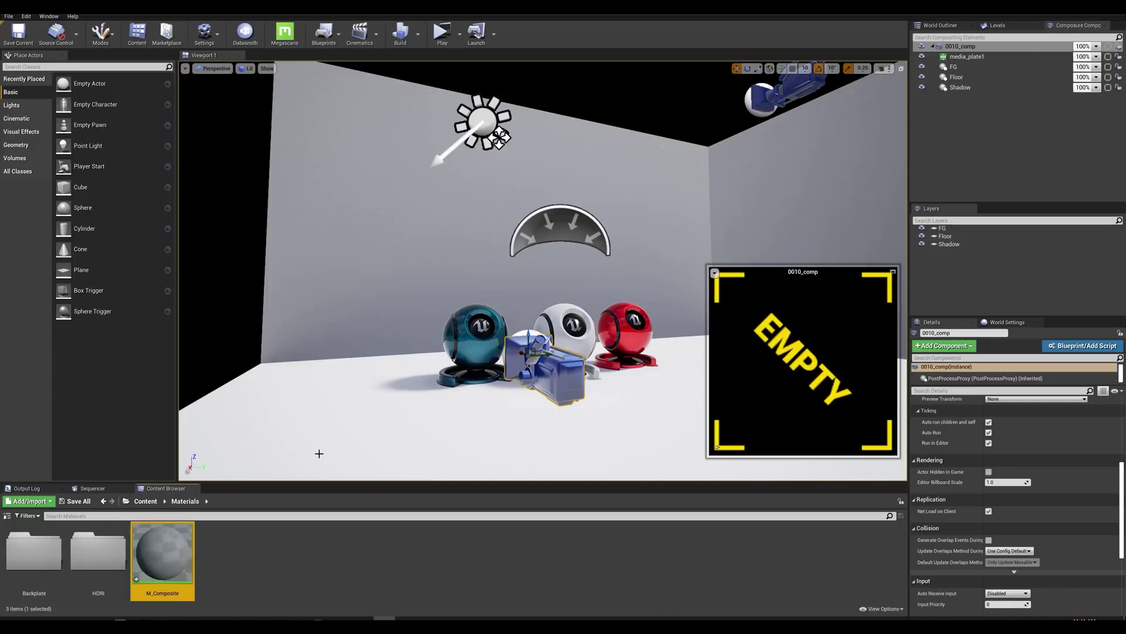
Open the M_Composite material for editing and set its material domain to Post Process
double_click(188, 554)
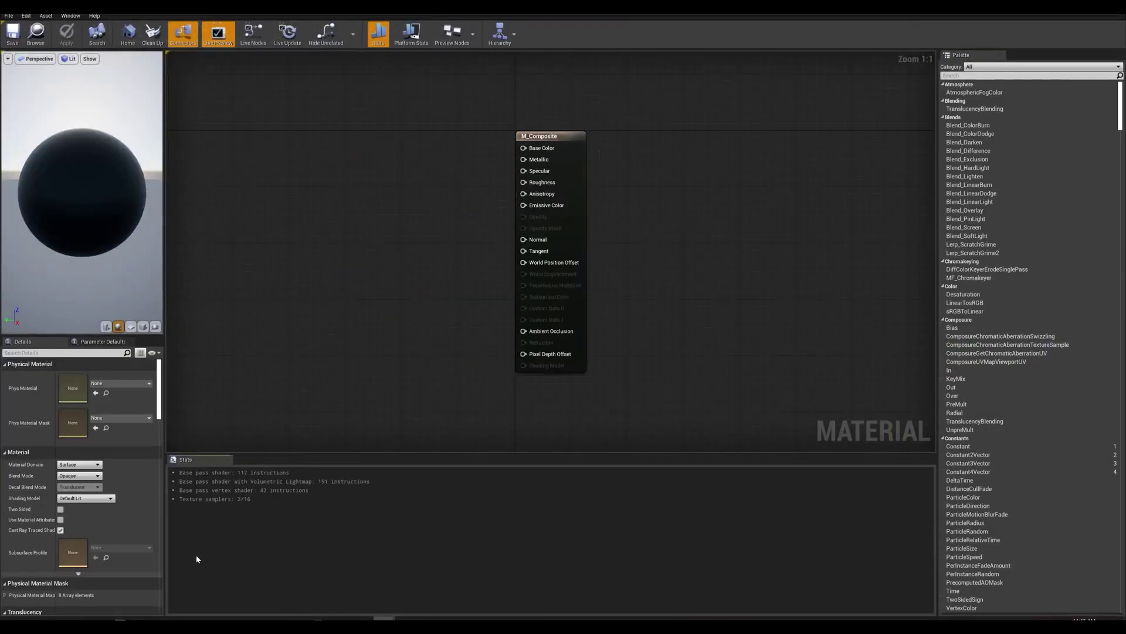
left_click(562, 140)
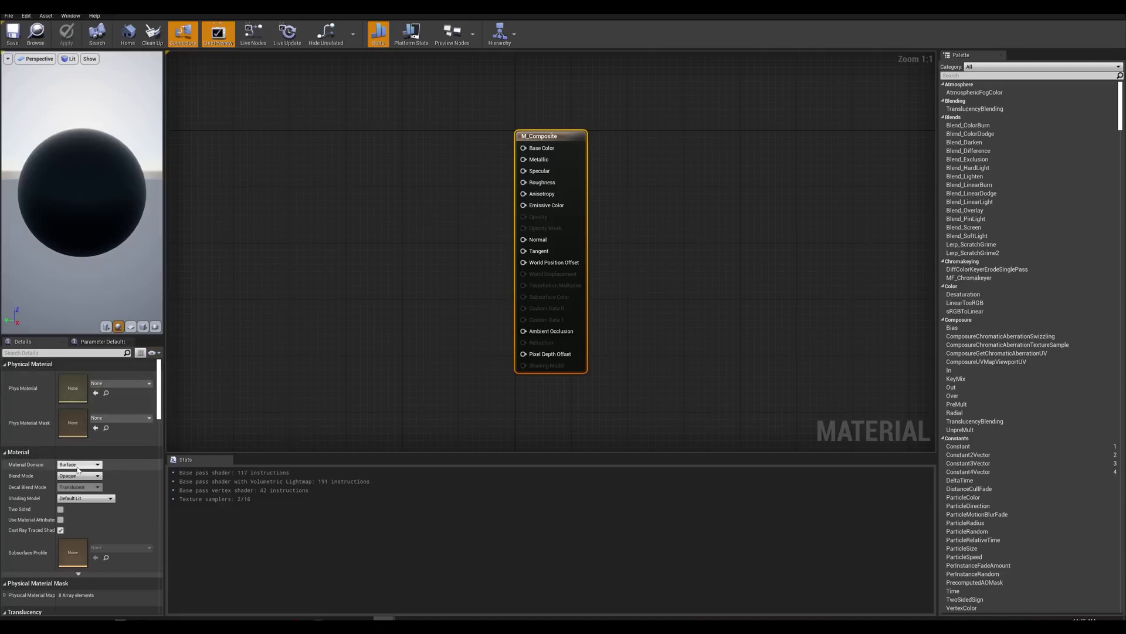
left_click(75, 465)
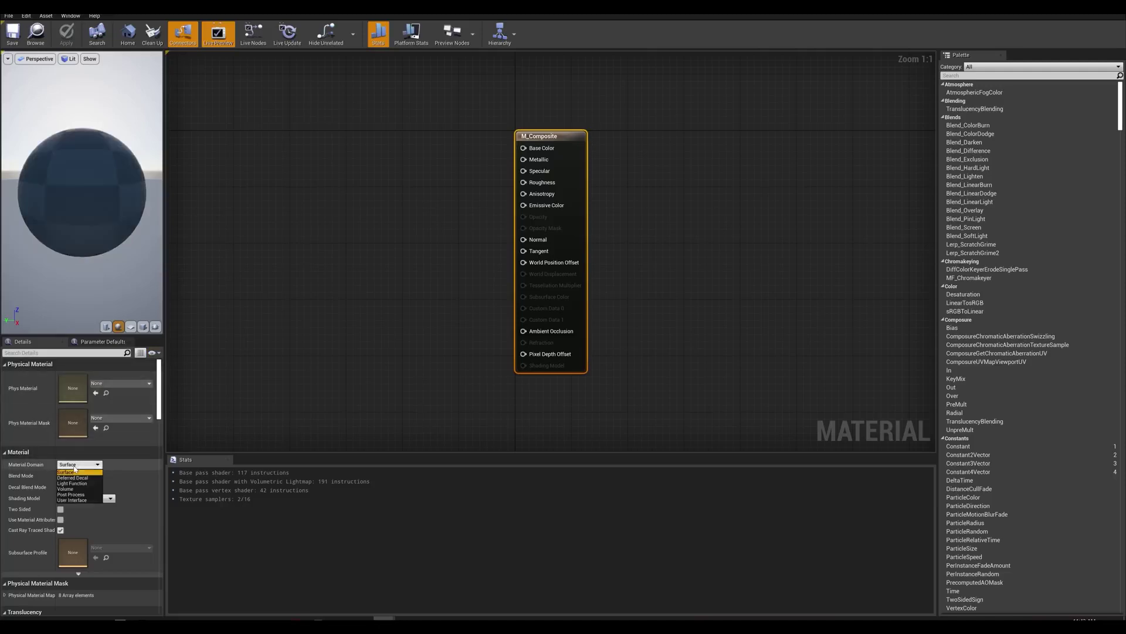
left_click(76, 494)
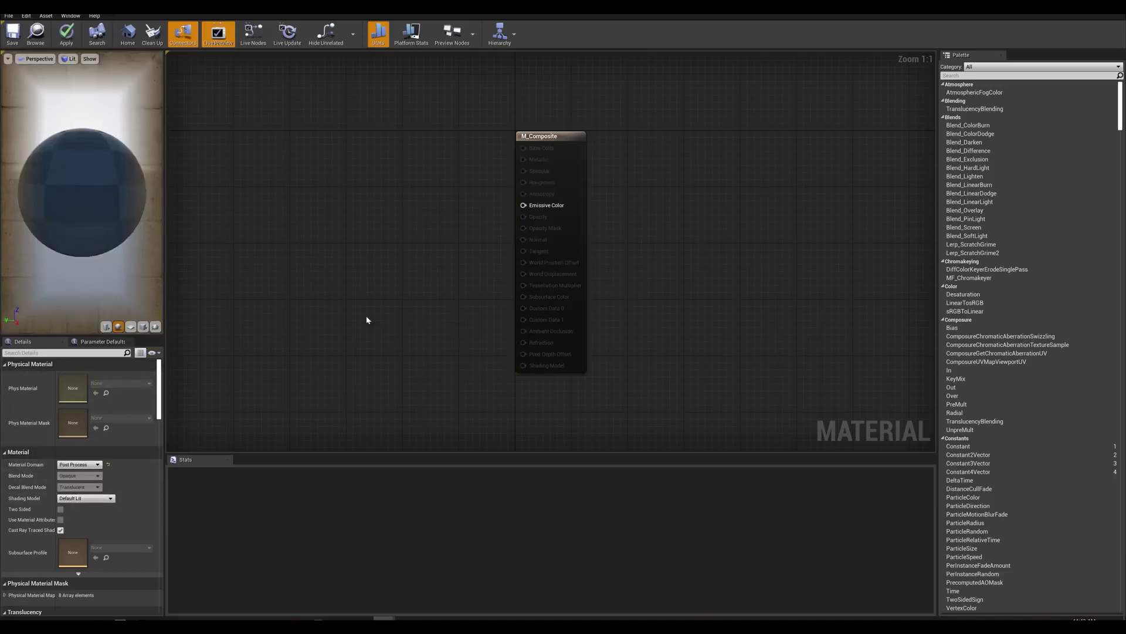
Add a Composure Over node to the material graph before the M_Composite output node
right_click_drag(376, 260, 626, 264)
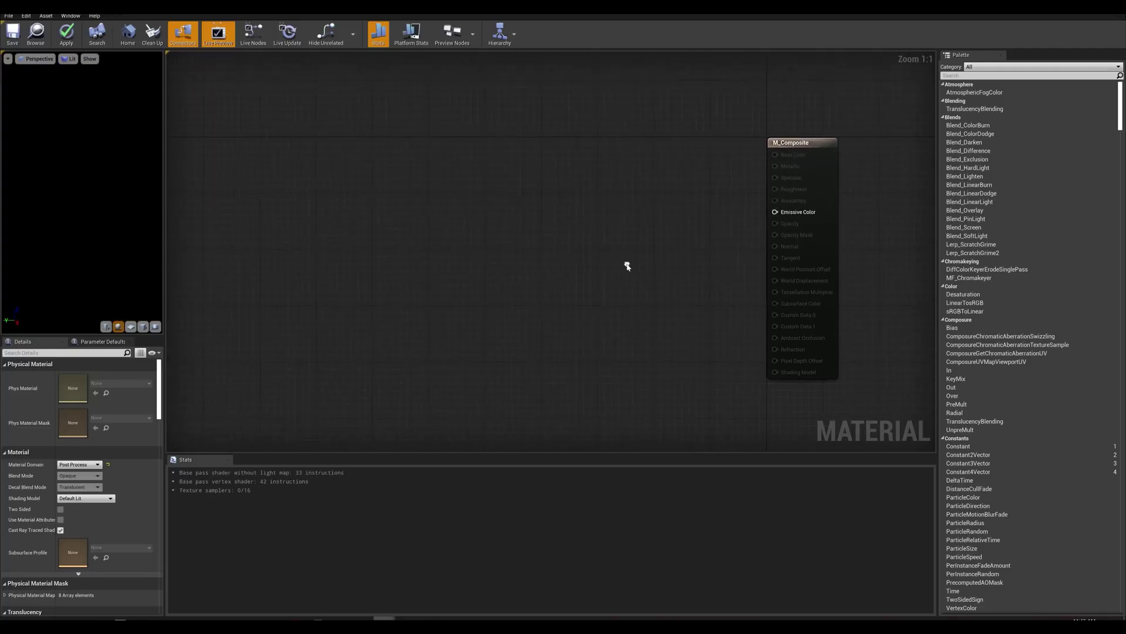
right_click(562, 223)
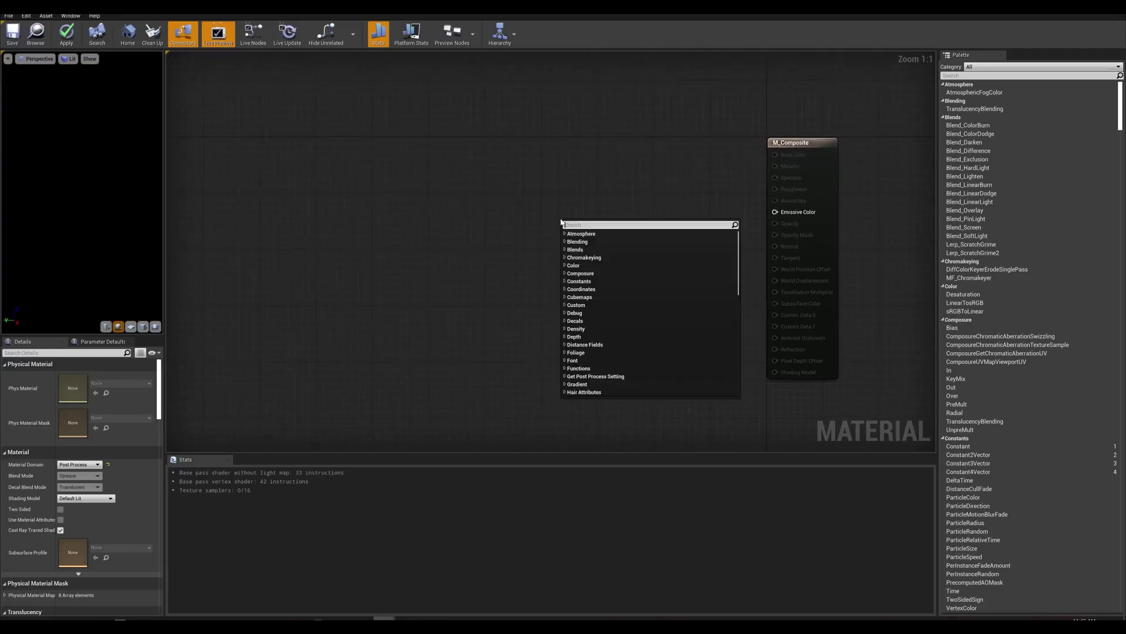
left_click(565, 274)
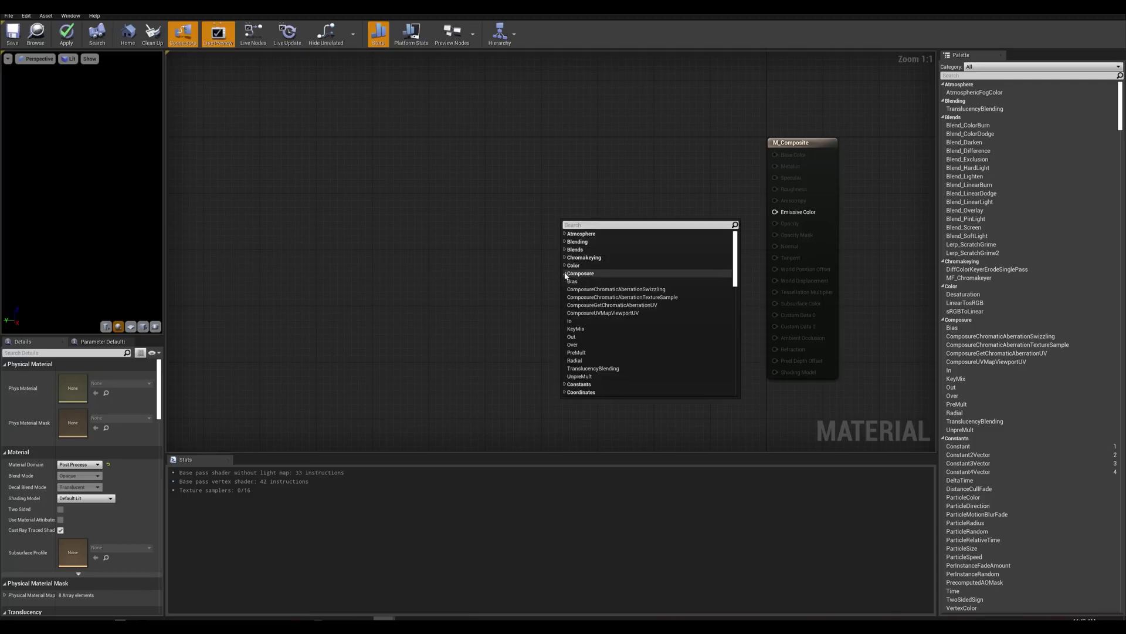
left_click(573, 346)
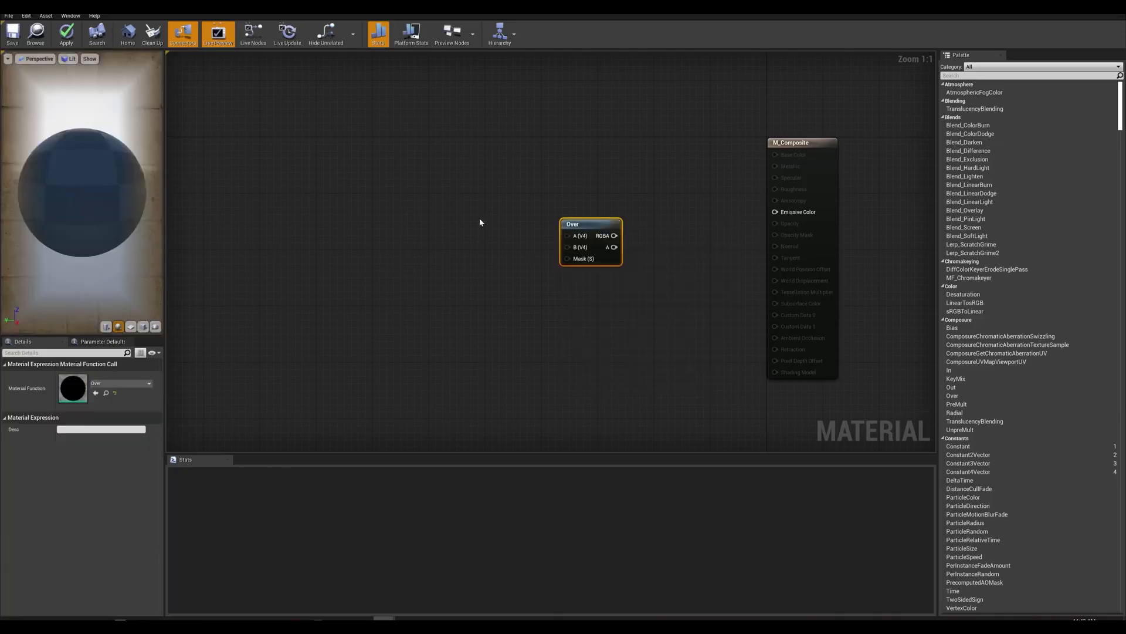
Add a TextureSampleParameter2D node named FG and connect its RGBA output to the Over node's A input
right_click_drag(468, 206, 596, 254)
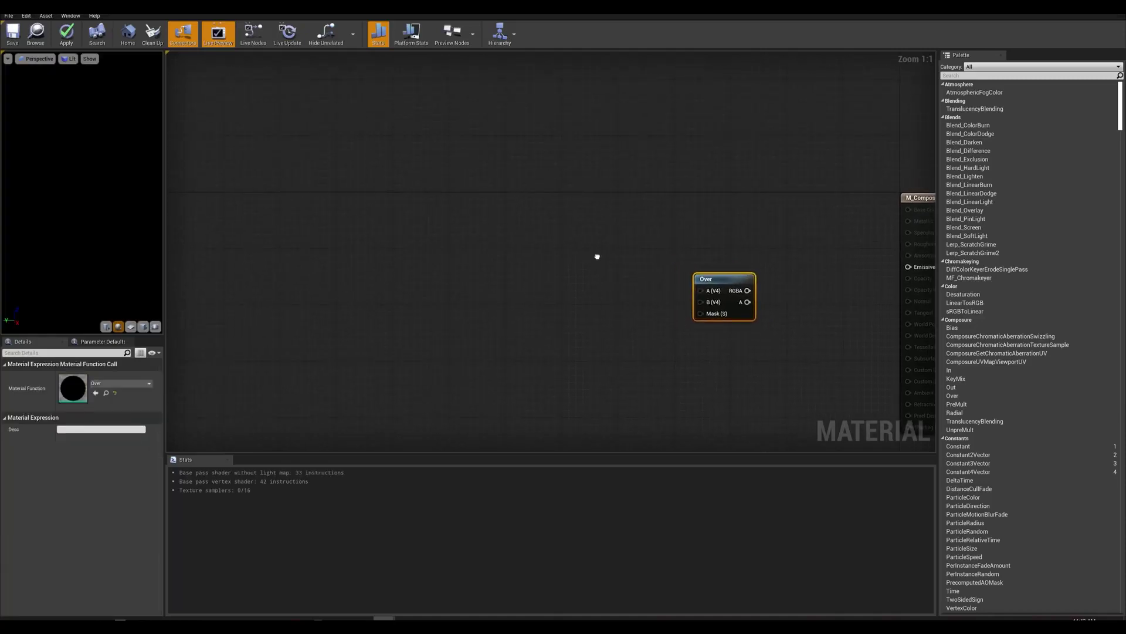
right_click(549, 193)
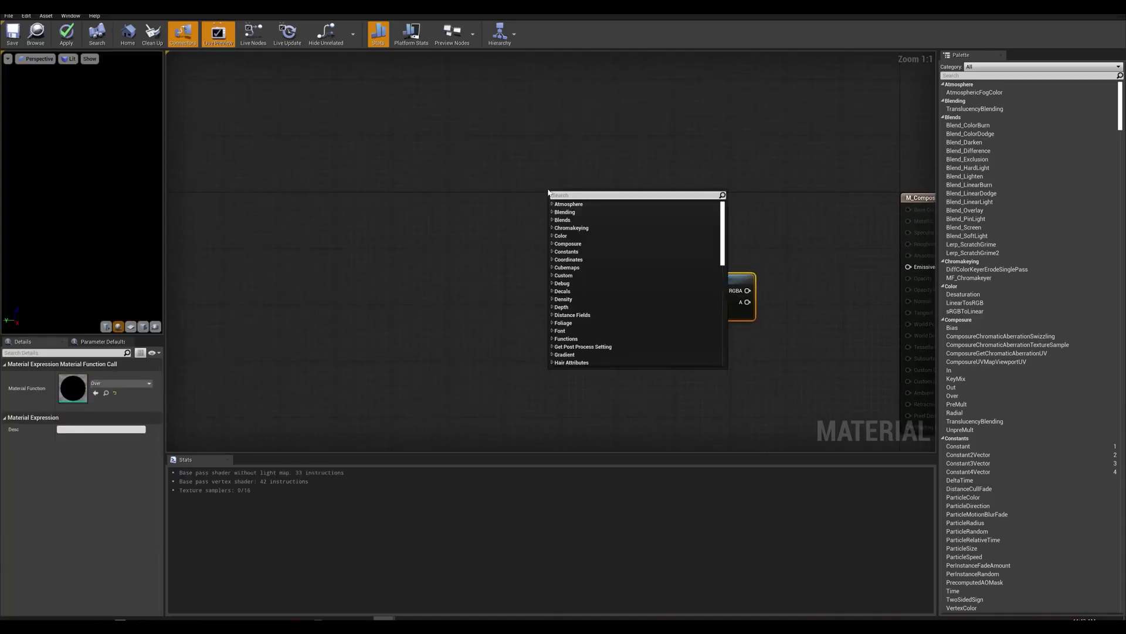
type("text")
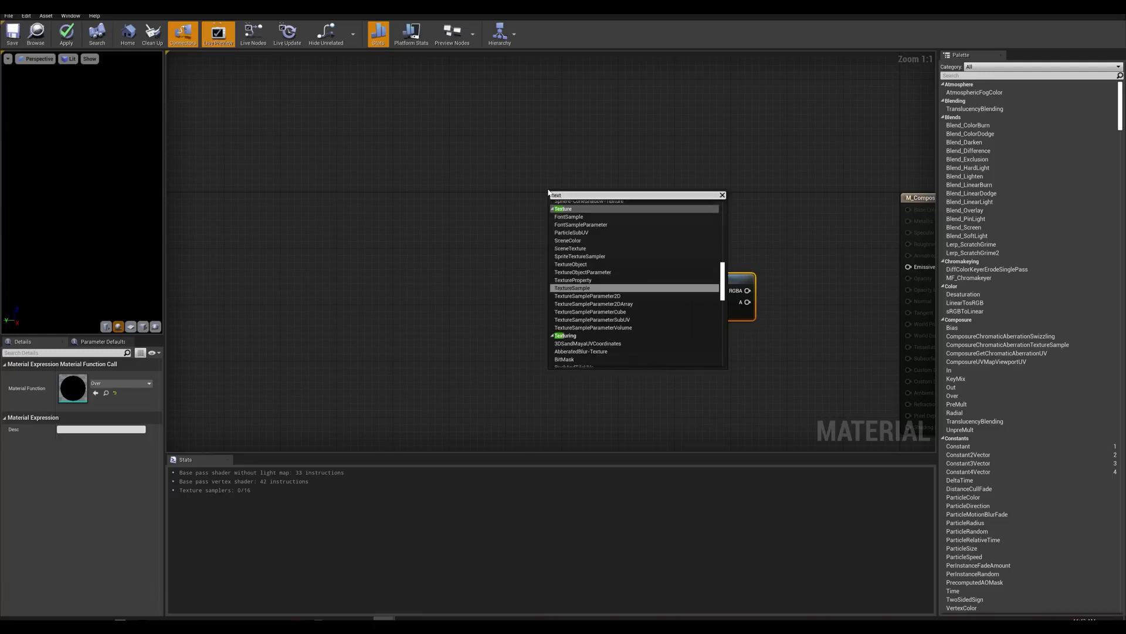
left_click(624, 296)
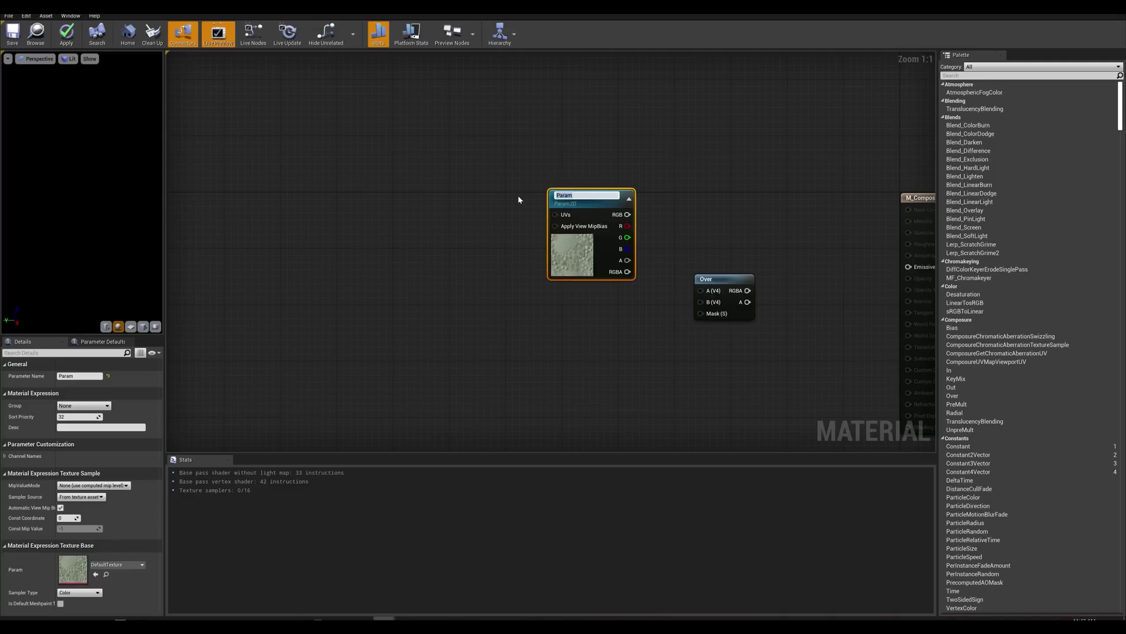
type("FG")
key("Return")
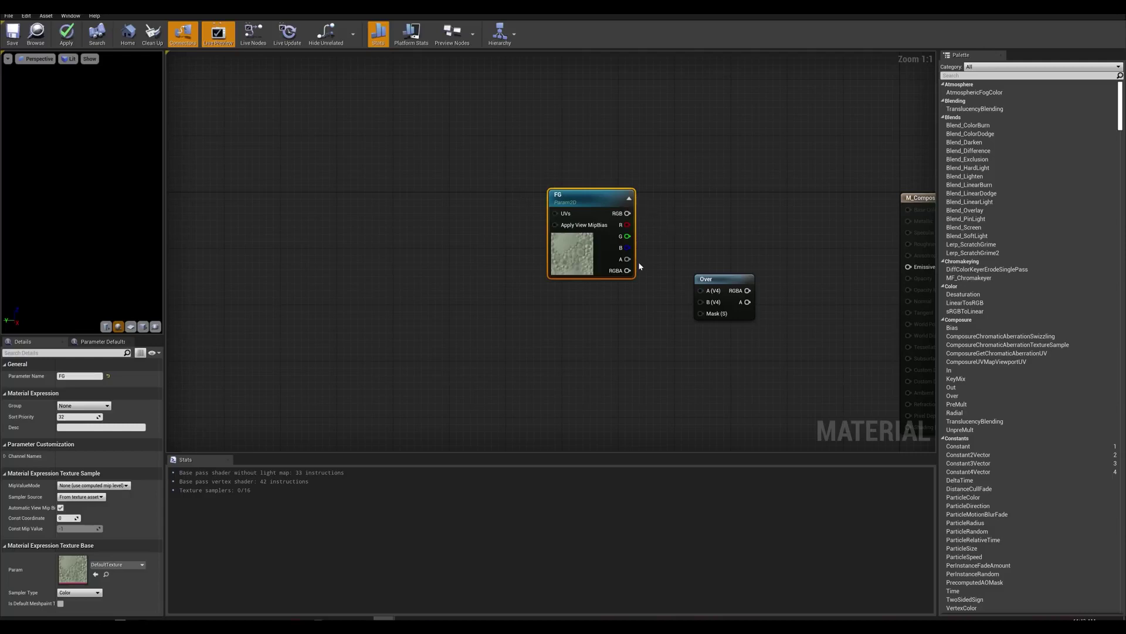
left_click_drag(626, 270, 704, 291)
Duplicate the FG texture parameter, place the copy below the original, and name it media_plate1
right_click_drag(691, 302, 761, 260)
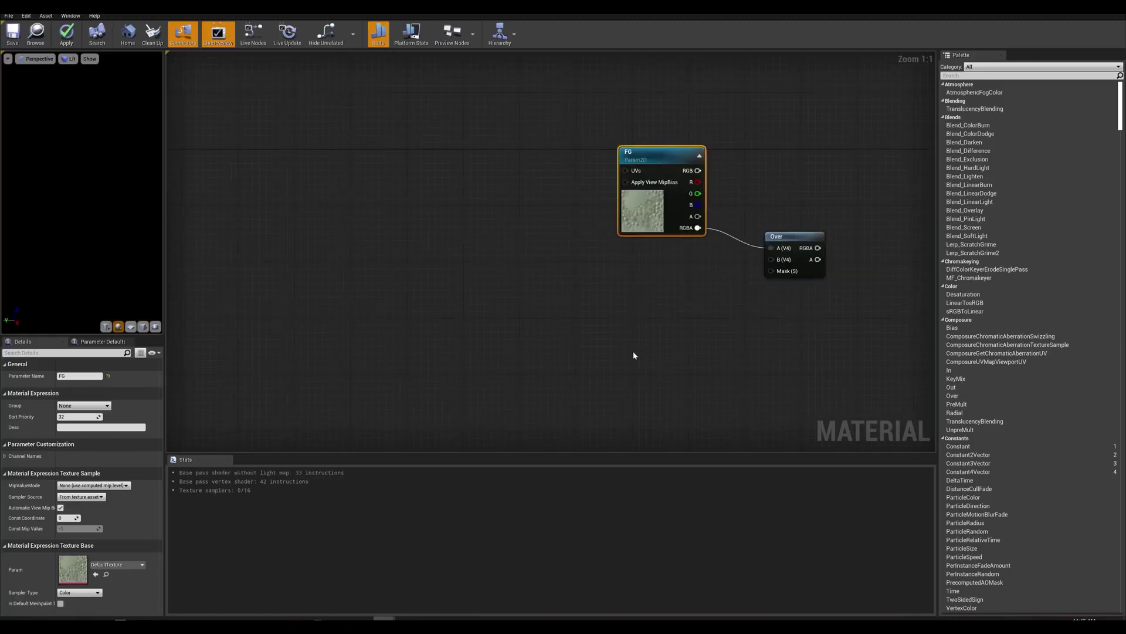
right_click_drag(634, 355, 654, 315)
right_click_drag(608, 390, 567, 335)
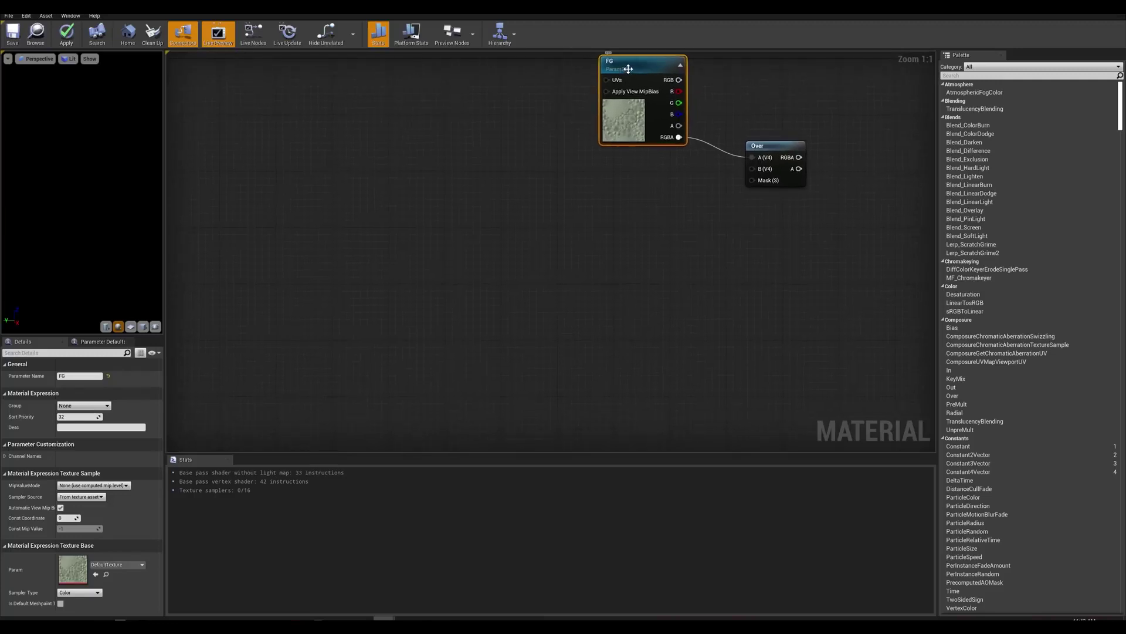
key("ctrl+w")
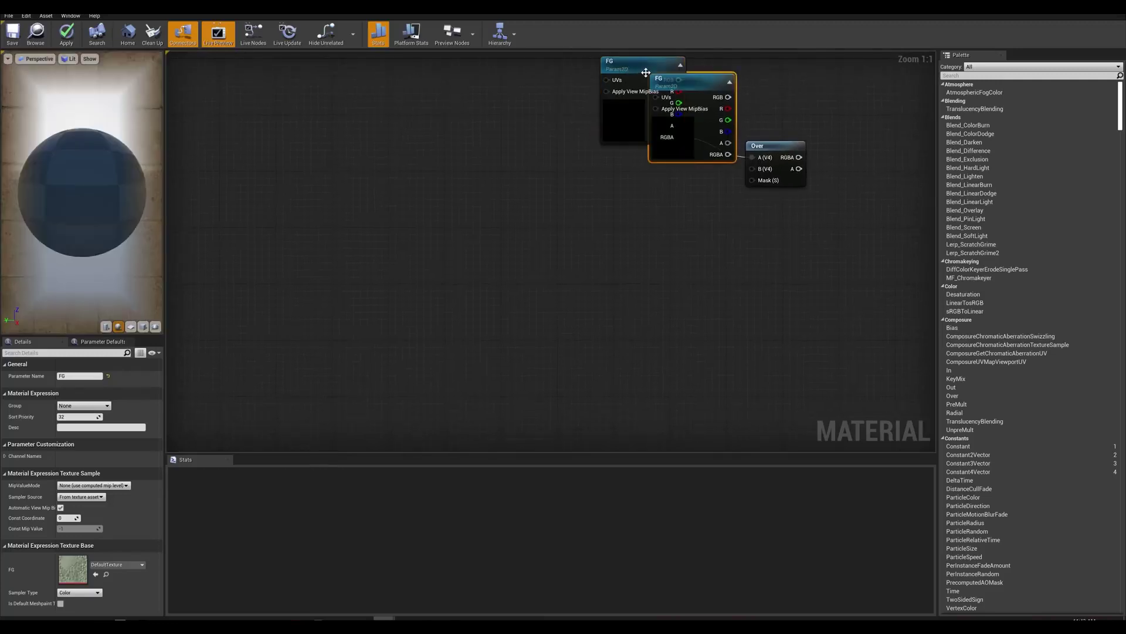
left_click_drag(687, 128, 609, 381)
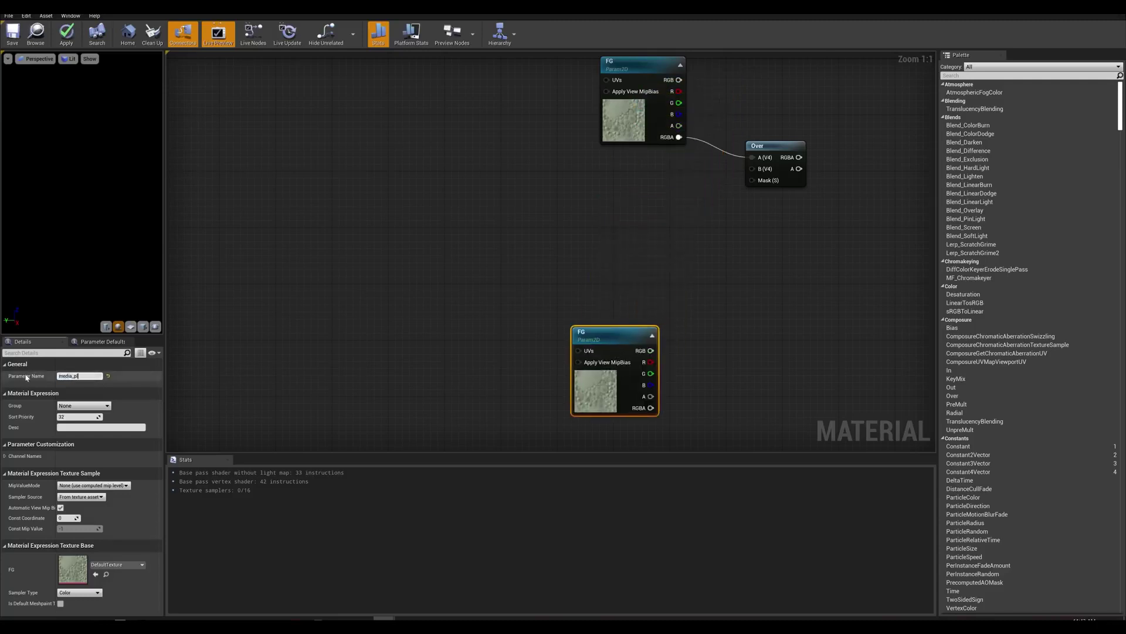
key("Return")
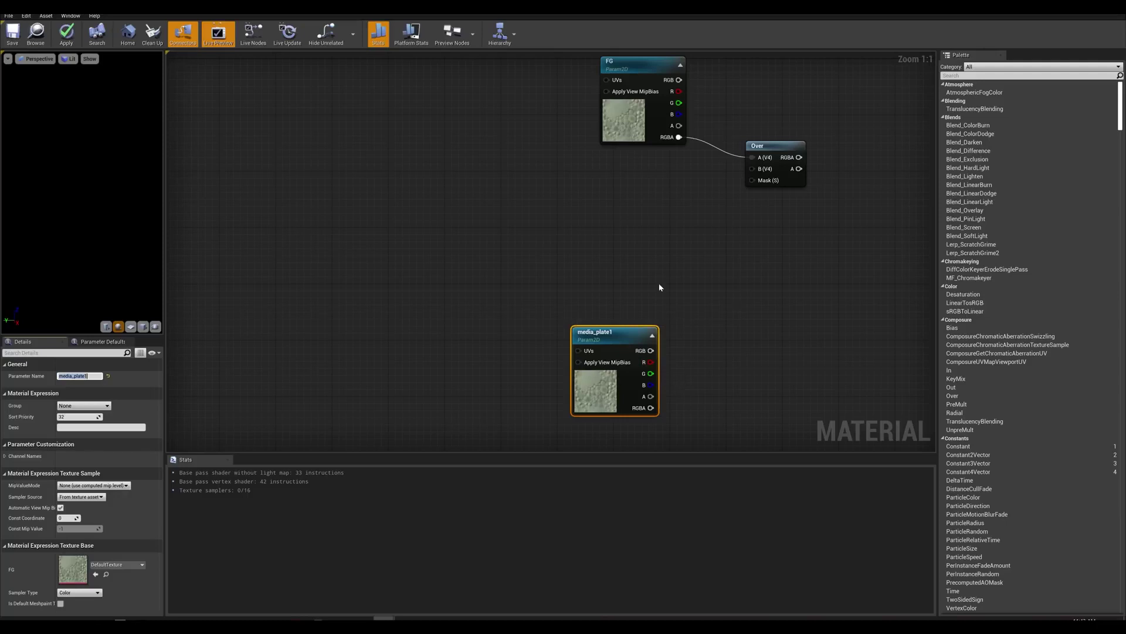
left_click_drag(622, 335, 531, 334)
Duplicate the media_plate1 texture parameter, place the copy to the left of the FG node, and name it Shadow
right_click_drag(506, 223, 648, 220)
right_click(335, 151)
key("Escape")
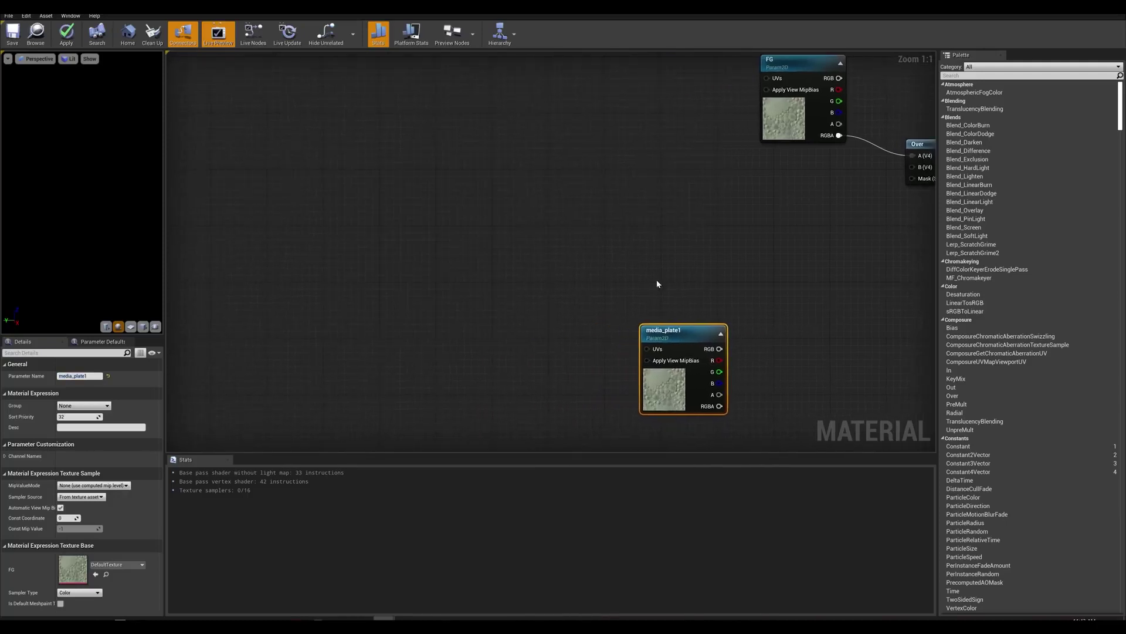
key("ctrl+w")
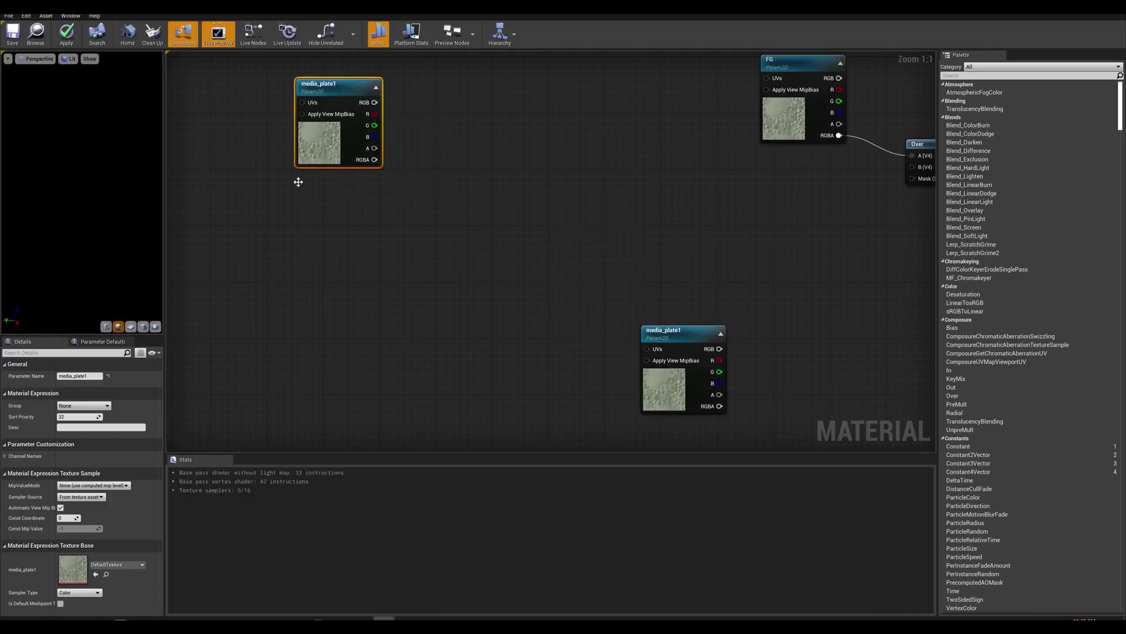
left_click(79, 375)
type("Shadow")
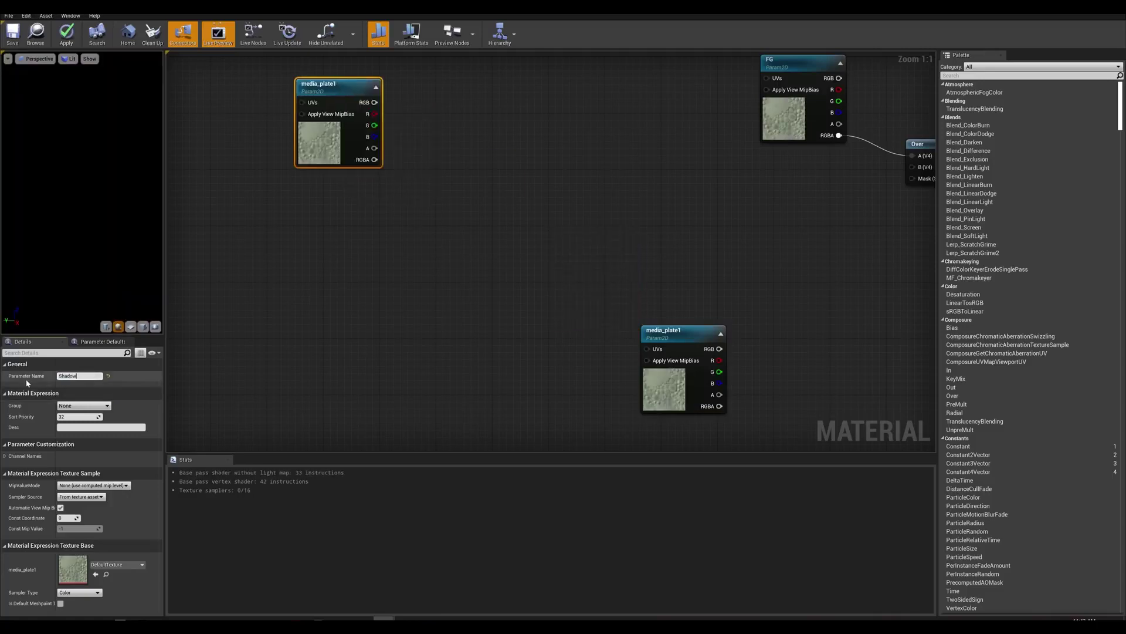
key("Return")
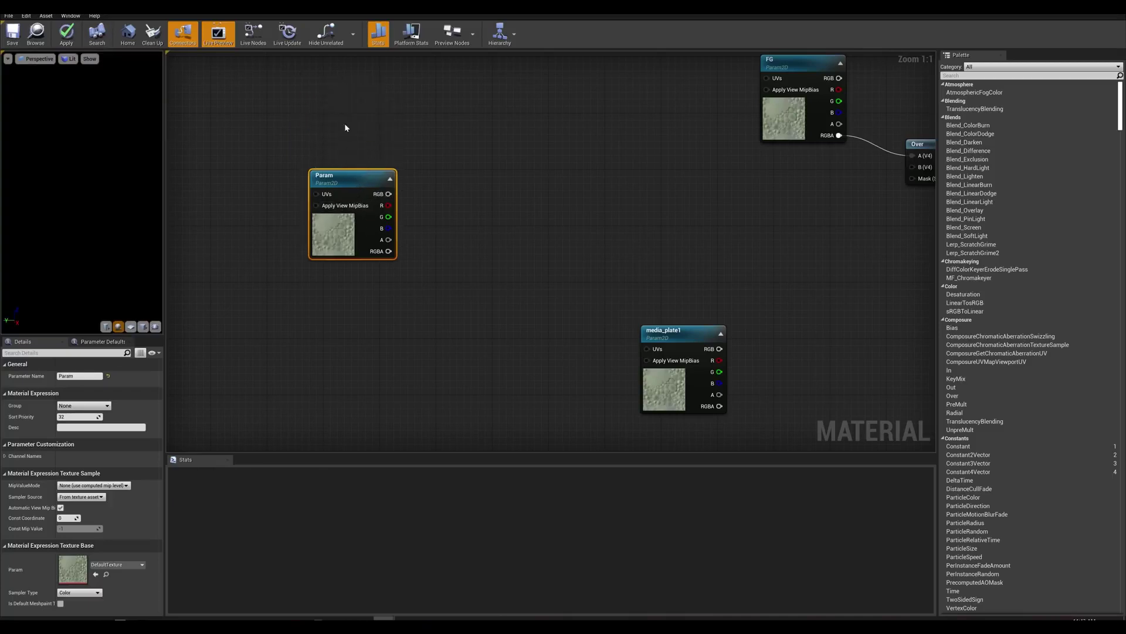
Duplicate the Shadow texture parameter, place the copy directly below the original, and name it Floor
key("ctrl+z")
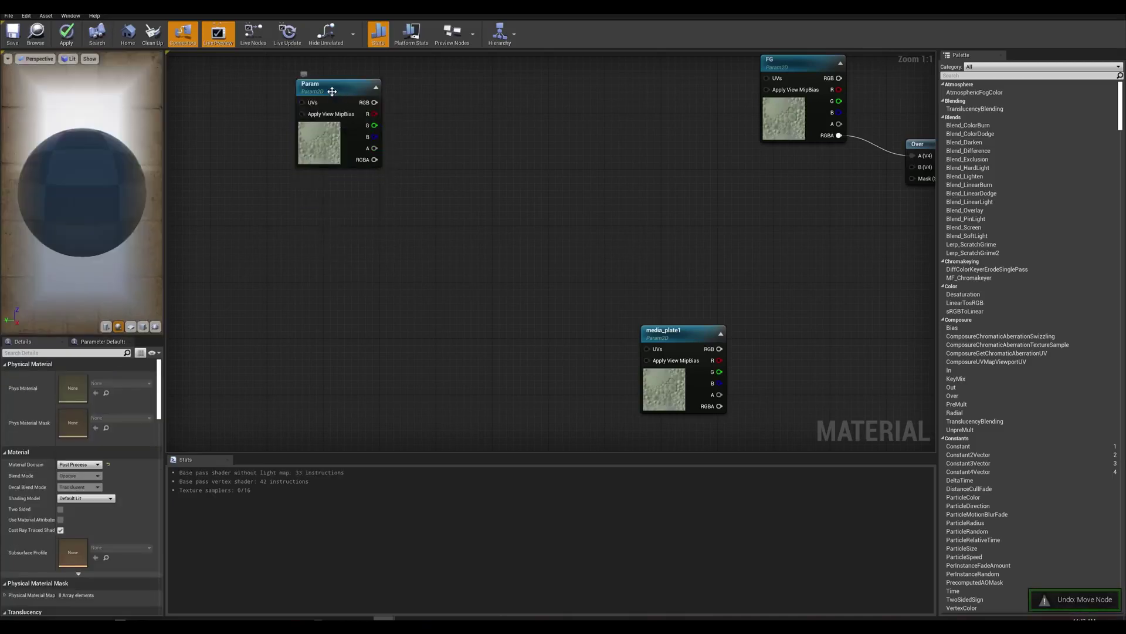
left_click(334, 104)
key("ctrl+w")
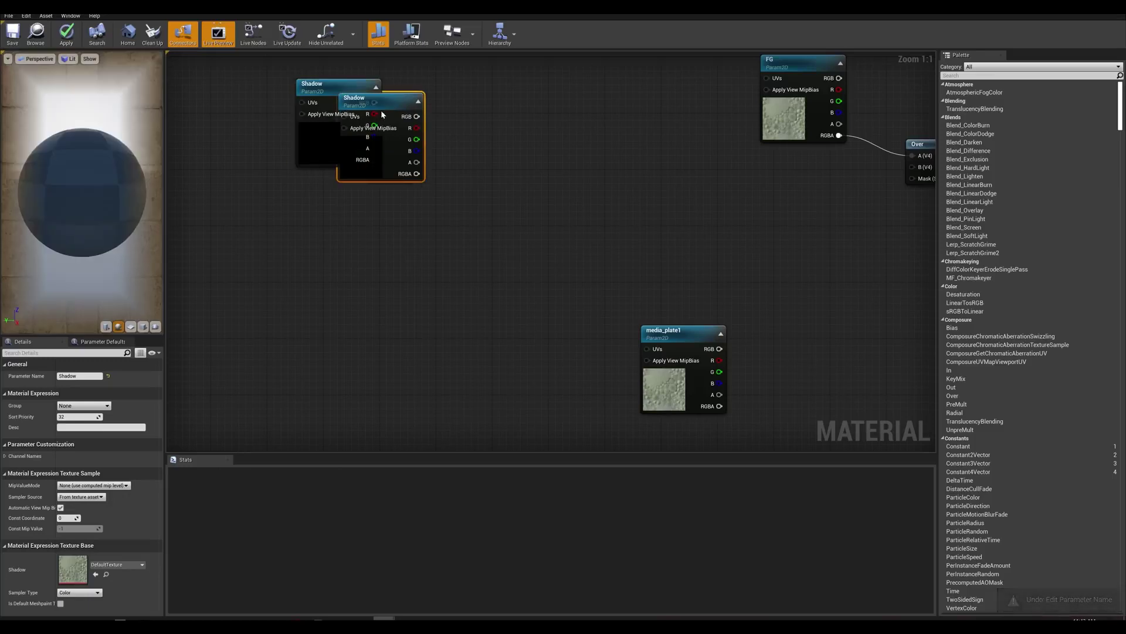
left_click_drag(409, 113, 367, 240)
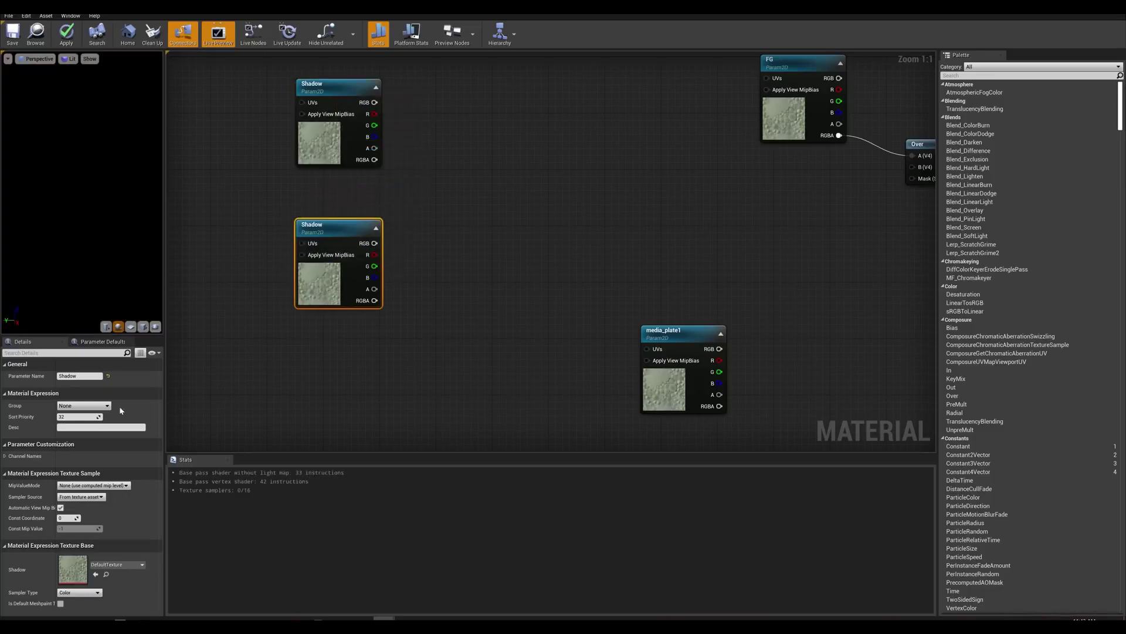
left_click(76, 376)
type("Floor")
key("Return")
Add a Divide node with Shadow's RGBA output connected to input A and Floor's RGBA output to input B
left_click_drag(374, 159, 475, 187)
type("d")
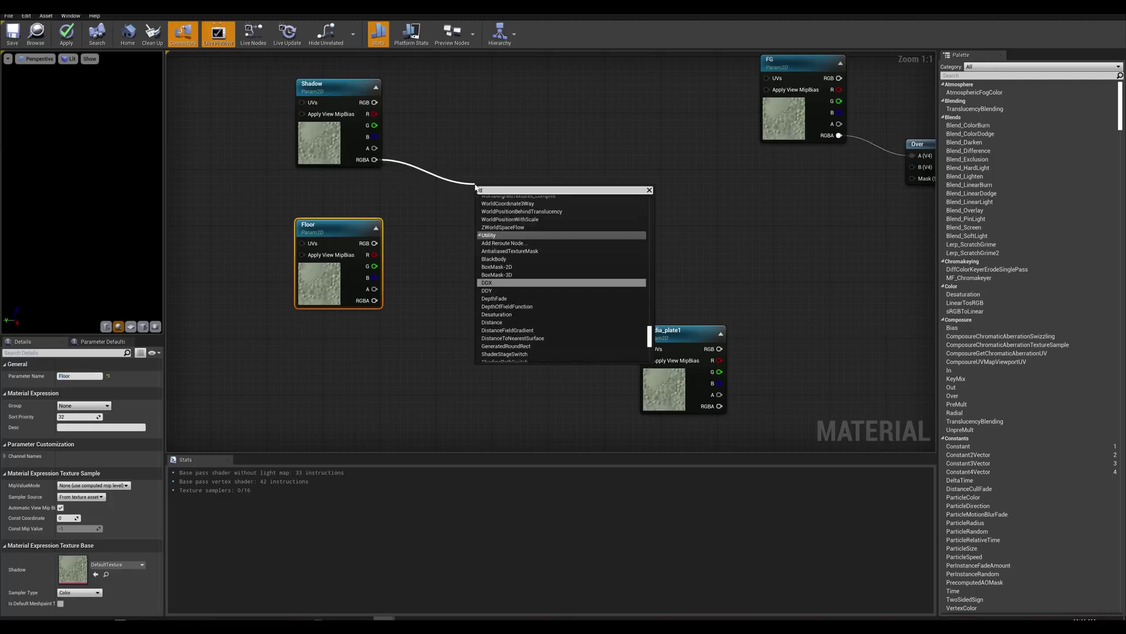
type("ivide")
key("Return")
left_click_drag(492, 183, 494, 155)
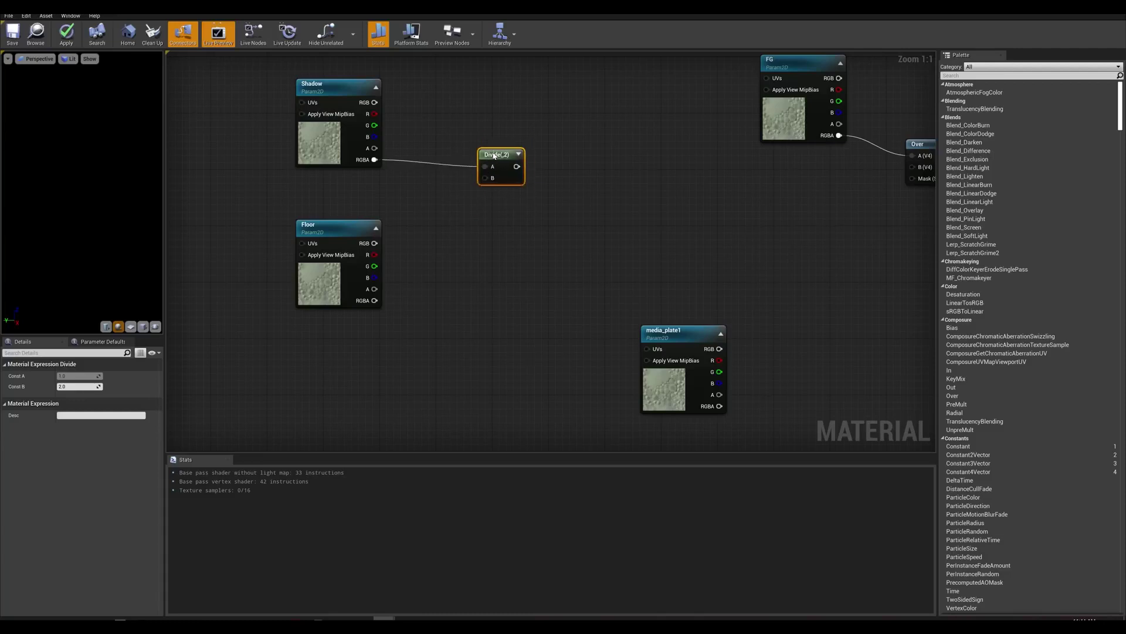
left_click_drag(373, 301, 494, 153)
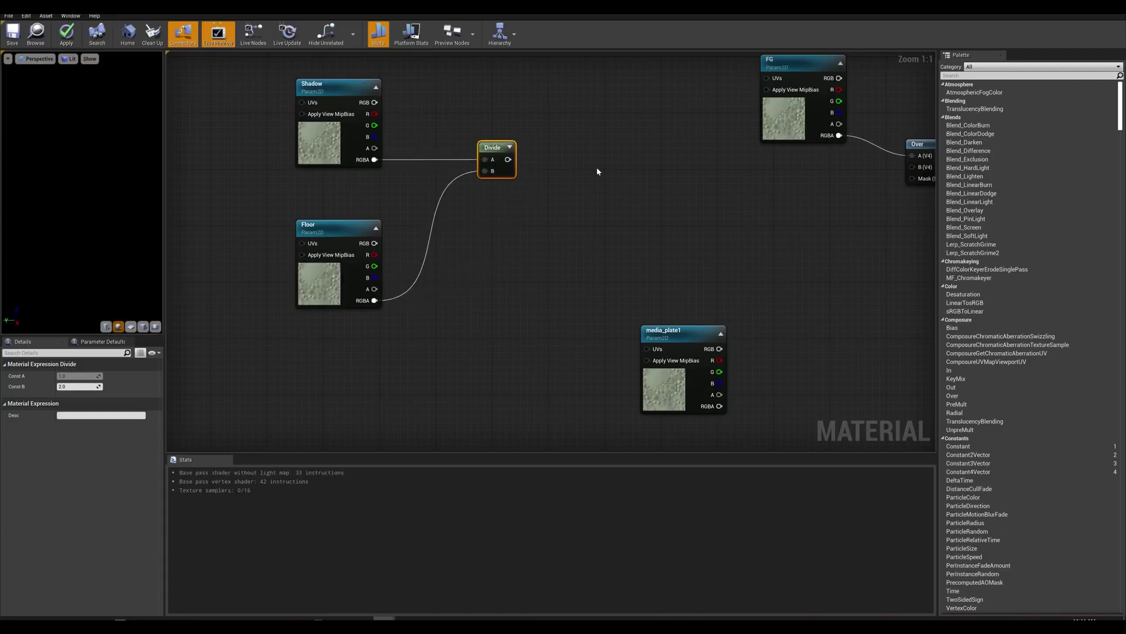
Add a Multiply node combining the Divide result with media_plate1's RGBA output, and connect it to the Over node's B input
right_click_drag(599, 170, 530, 196)
left_click_drag(443, 188, 665, 224)
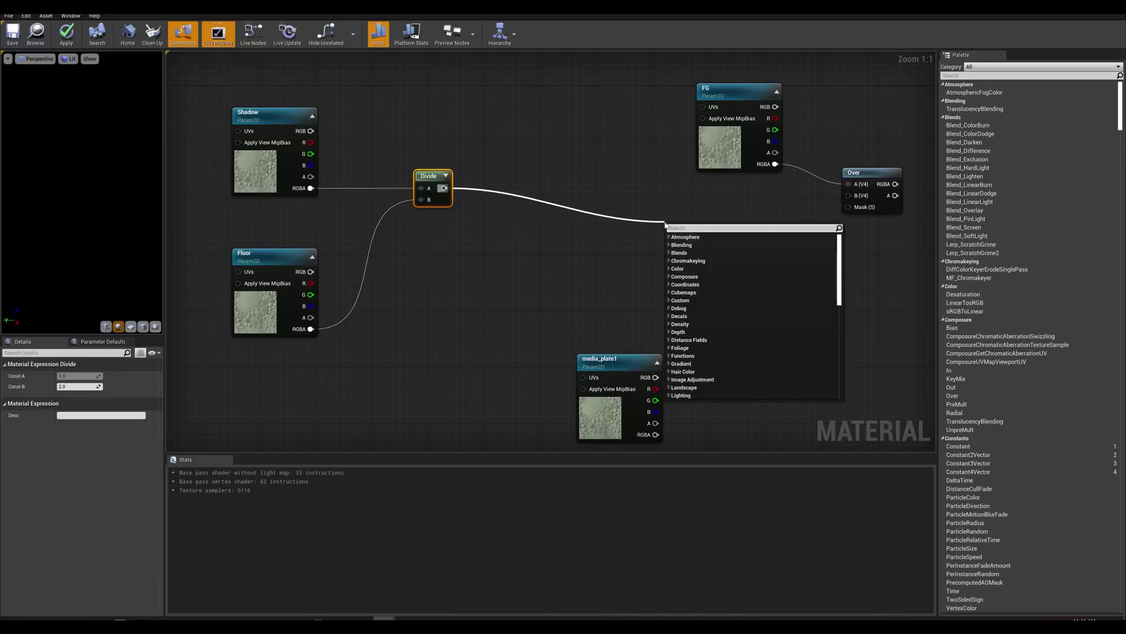
type("multiply")
key("Return")
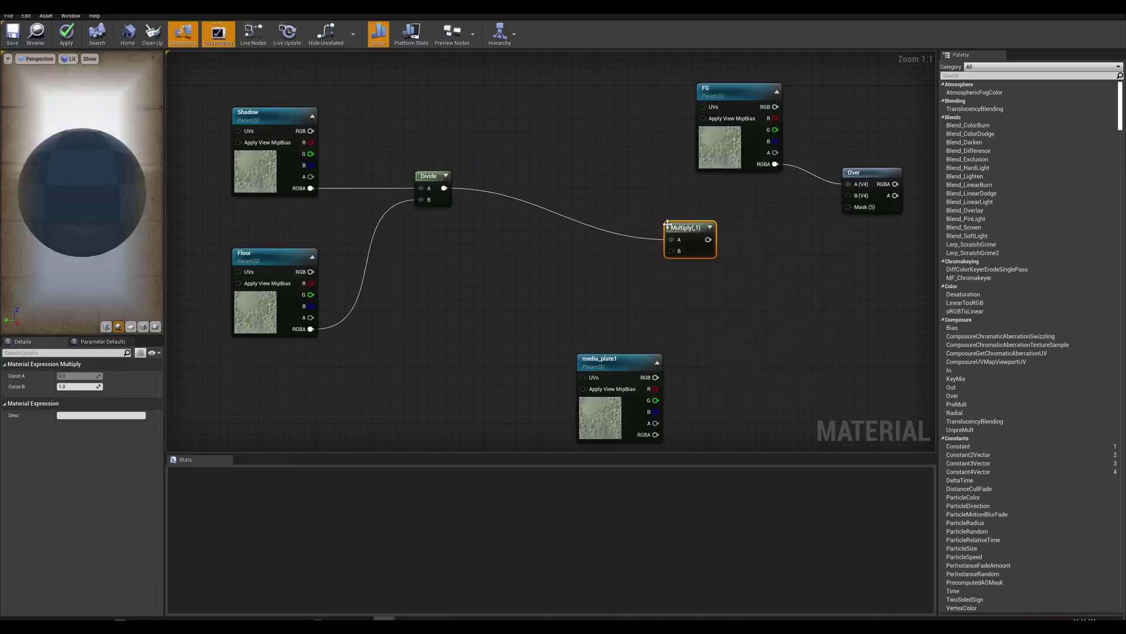
left_click_drag(684, 231, 736, 230)
left_click_drag(656, 434, 849, 196)
Connect the Over node's RGBA output to M_Composite's Emissive Color and apply the material changes
right_click_drag(833, 258, 474, 260)
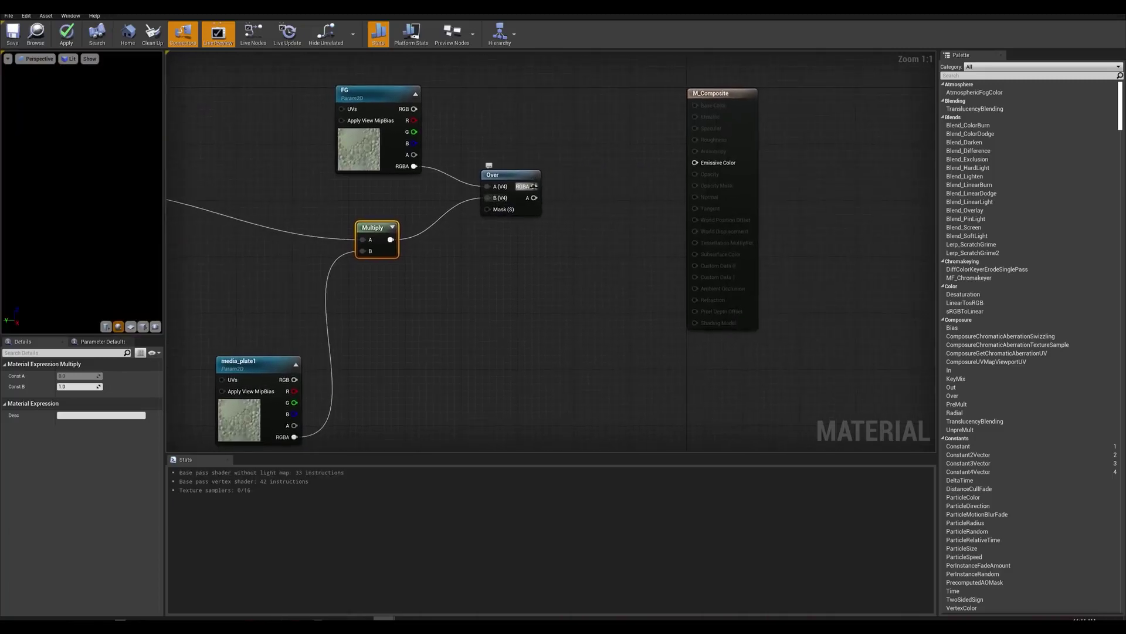
left_click_drag(534, 186, 696, 163)
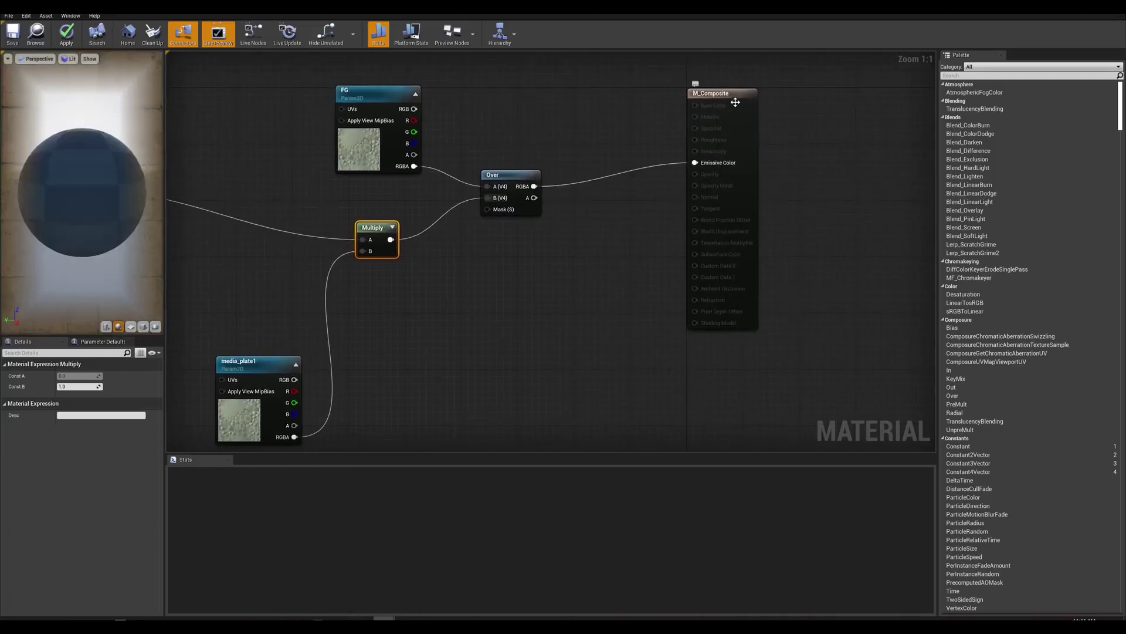
left_click_drag(724, 107, 724, 121)
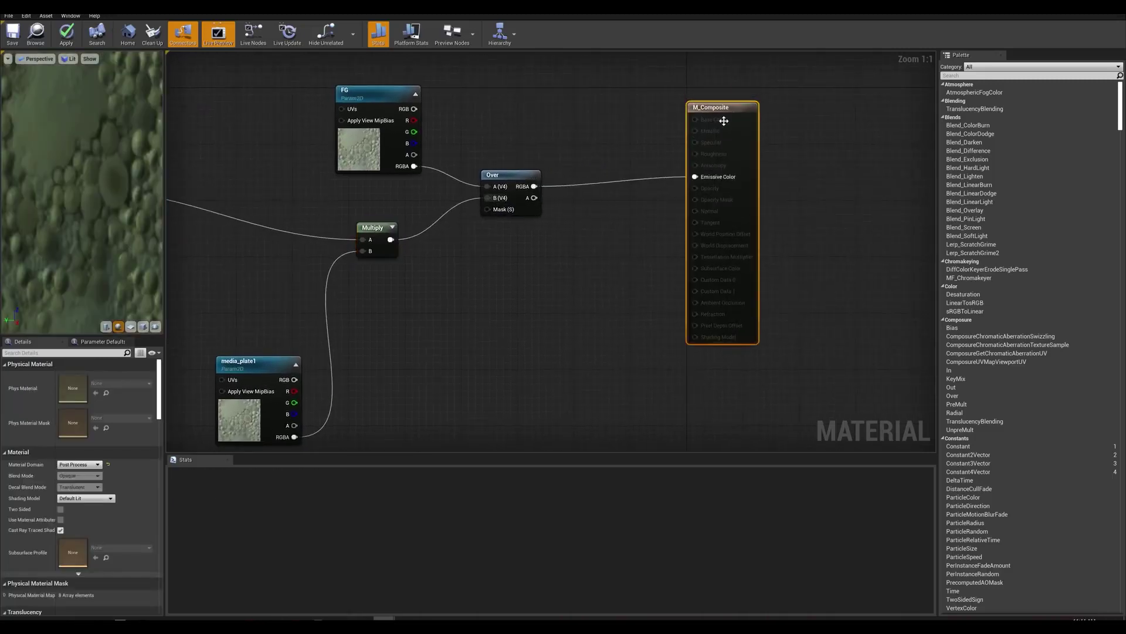
left_click(67, 37)
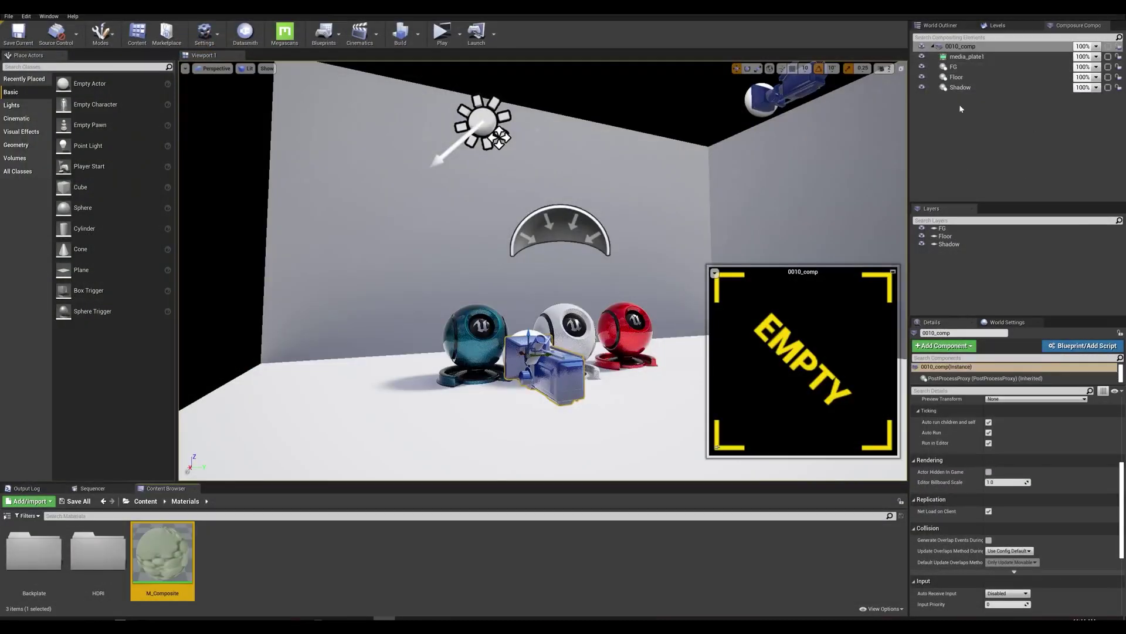
Add a transform pass using the M_Composite material to 0010_comp and set its target camera actor to CineCameraActor4
scroll(1105, 447, "up", 8)
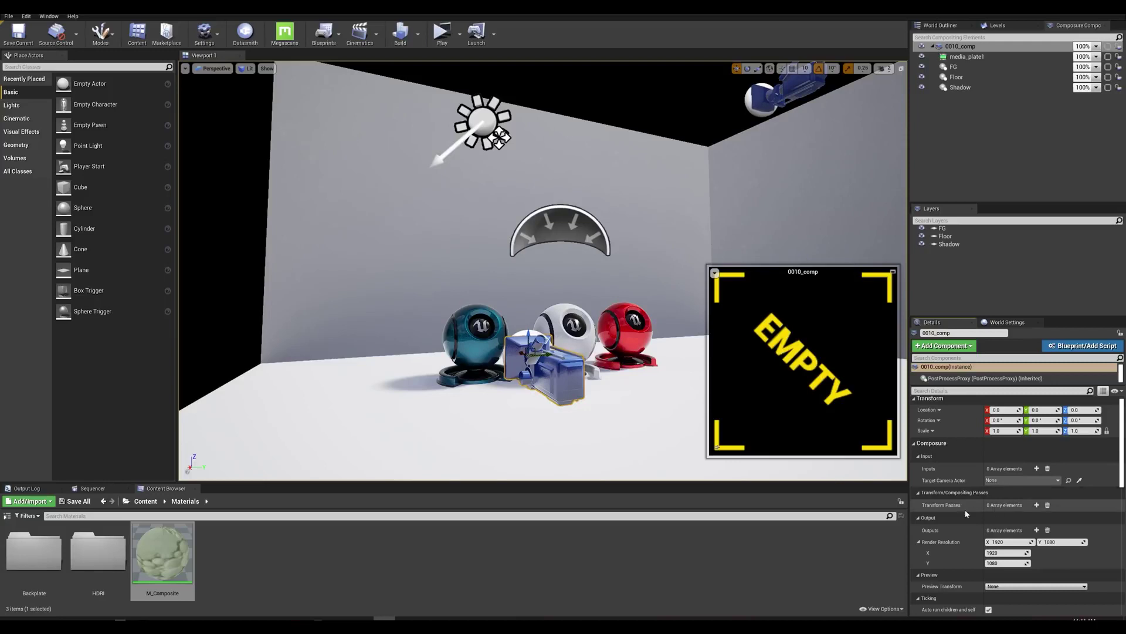
left_click(1037, 505)
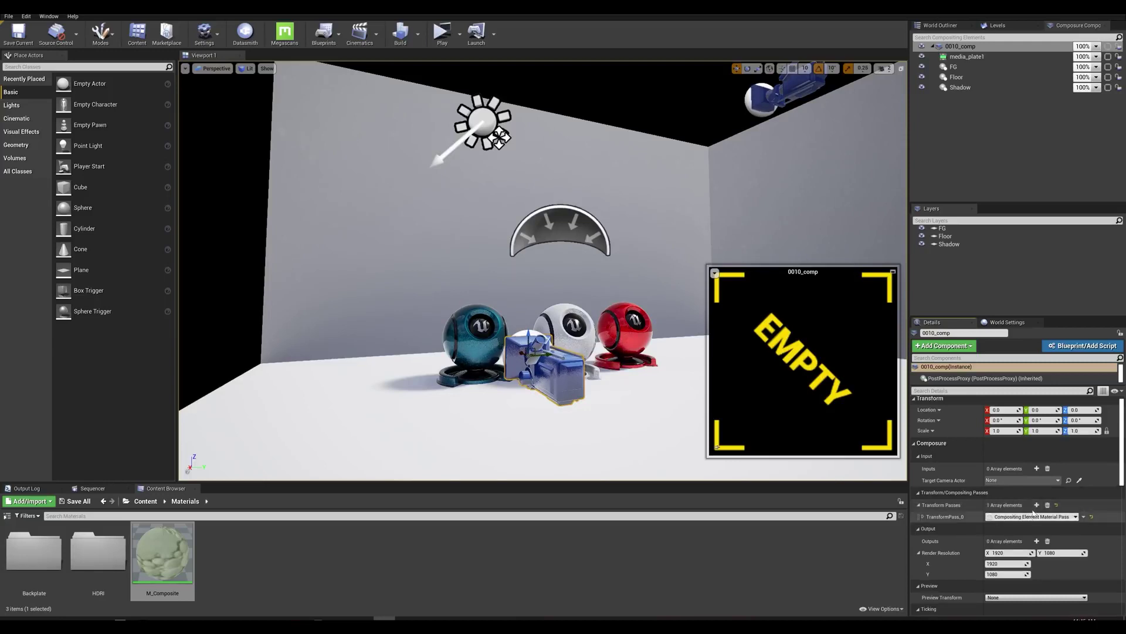
left_click(923, 517)
scroll(1005, 557, "down", 1)
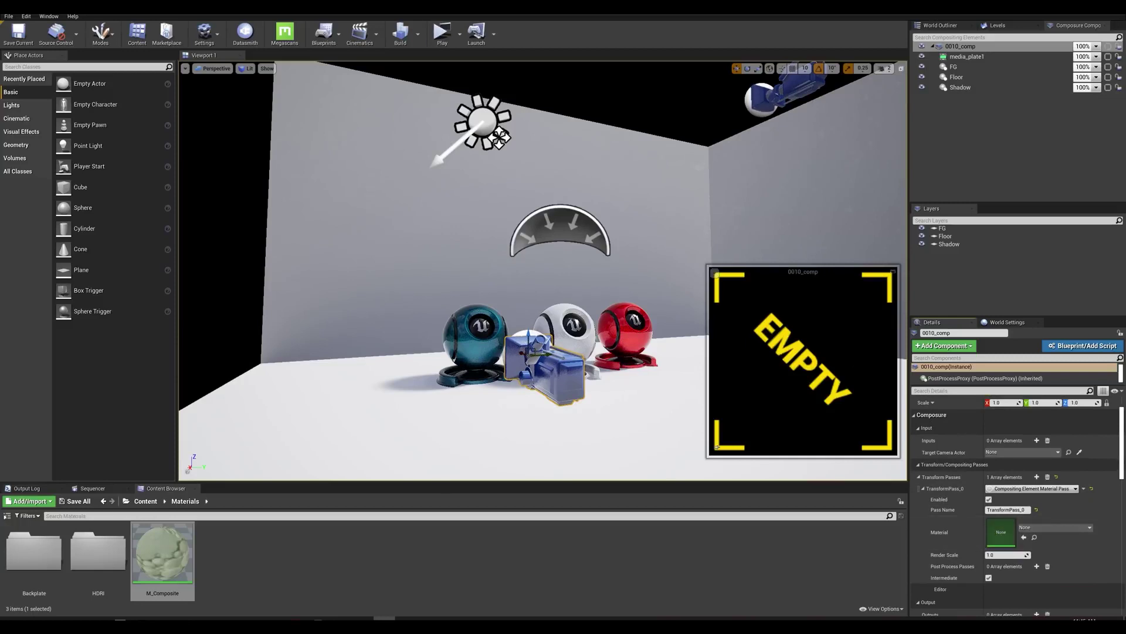
left_click_drag(171, 555, 1003, 530)
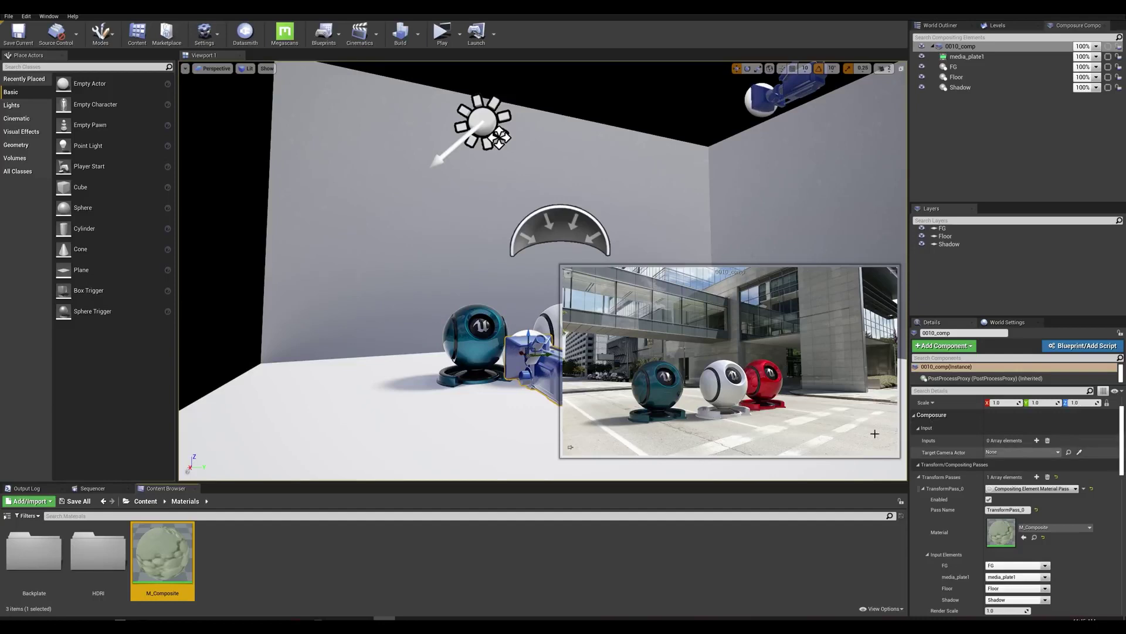
left_click(1006, 453)
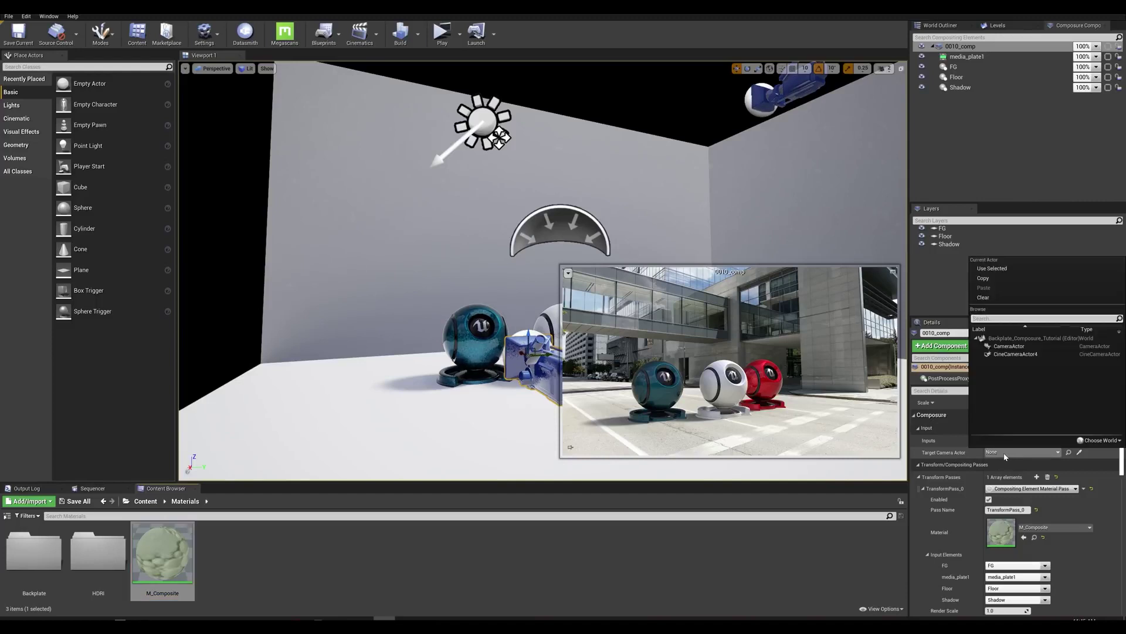
left_click(1012, 355)
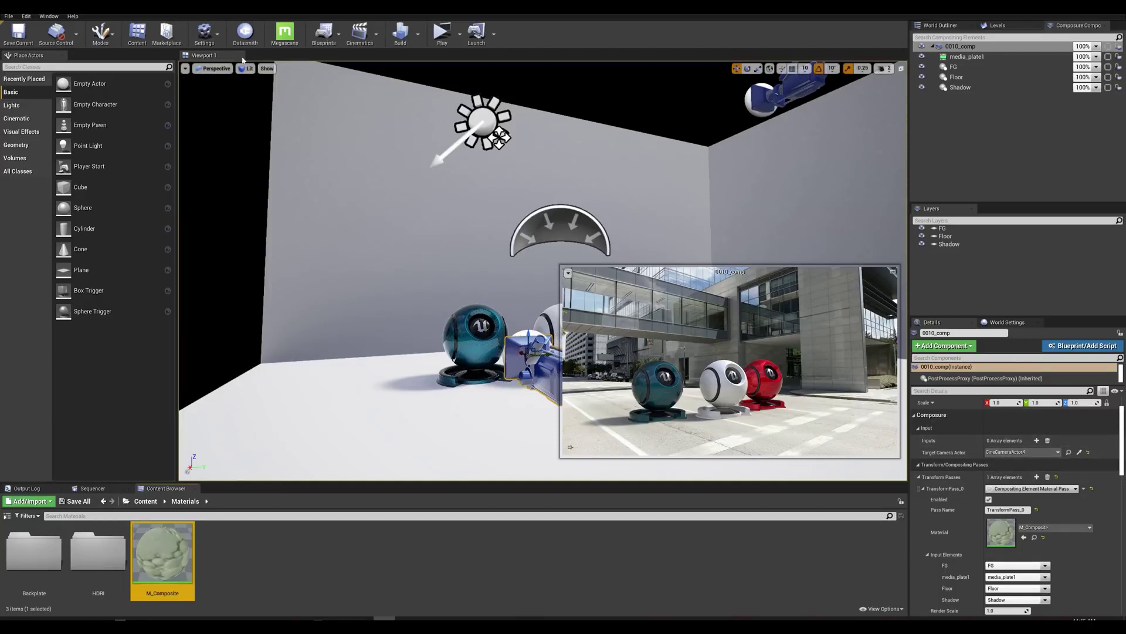
Pilot CineCameraActor4 in the viewport with editor icons hidden and slightly adjust the camera's framing of the balls
left_click(213, 68)
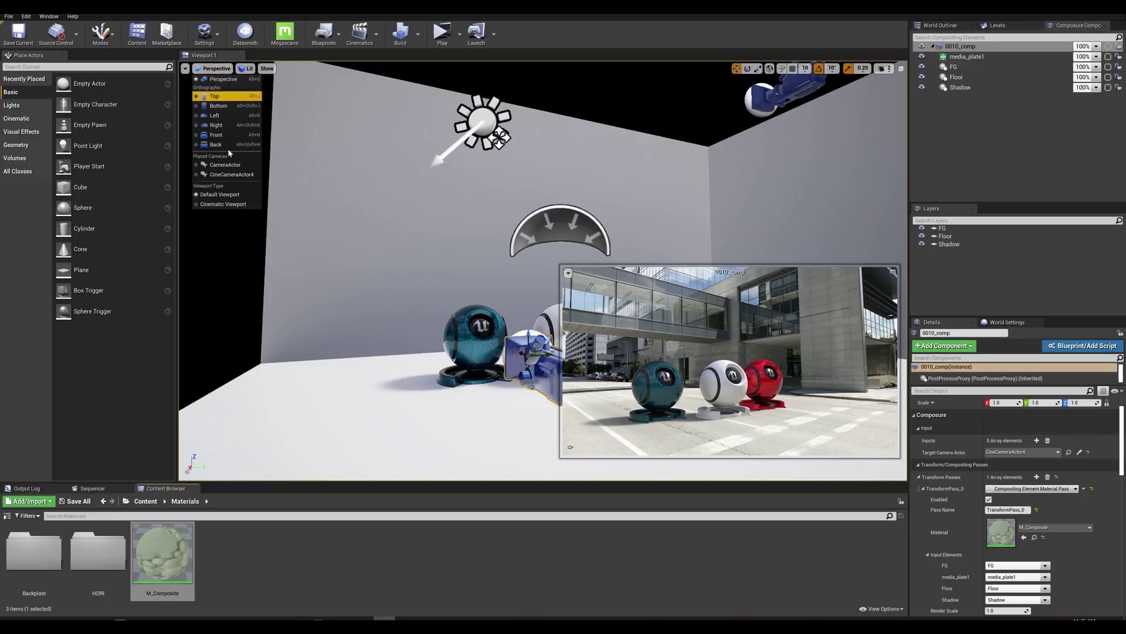
left_click(232, 174)
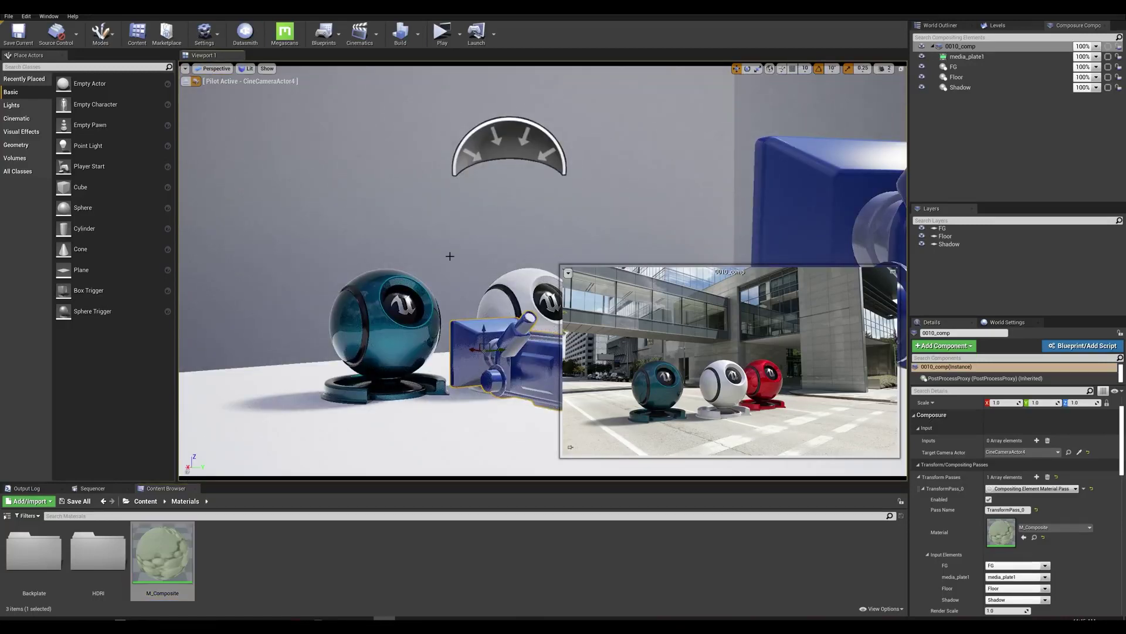
key("g")
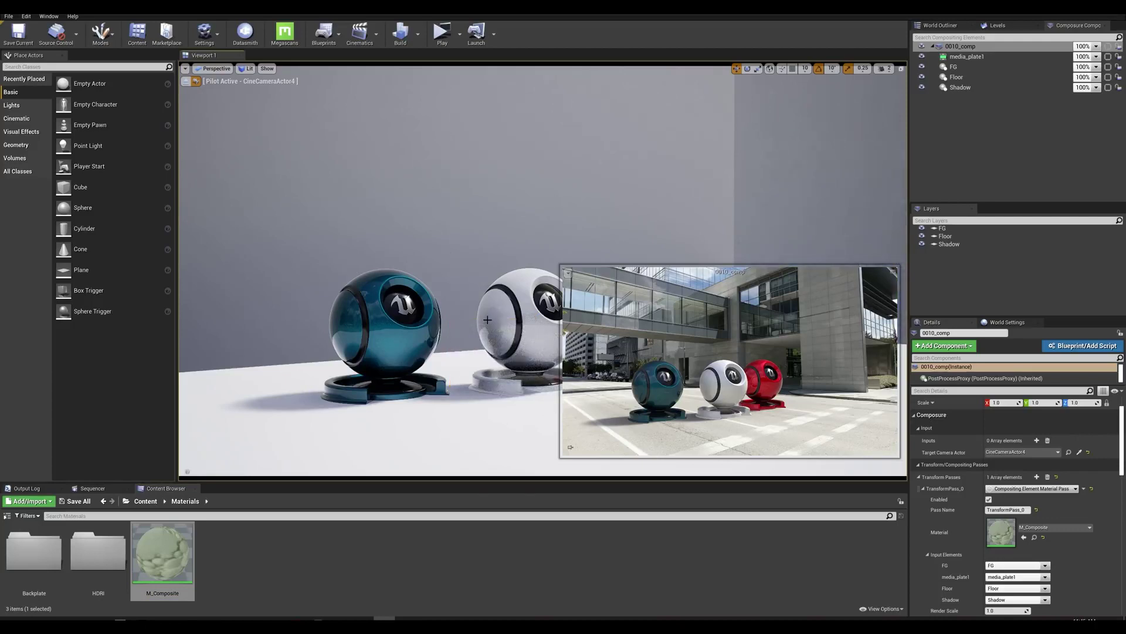
left_click_drag(487, 320, 470, 289)
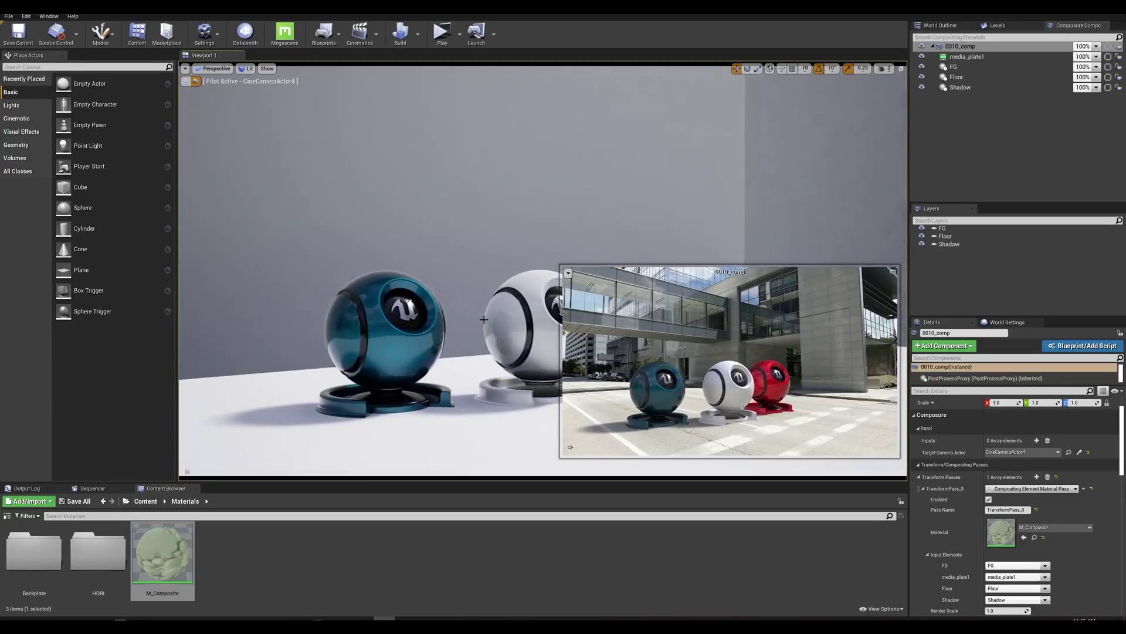